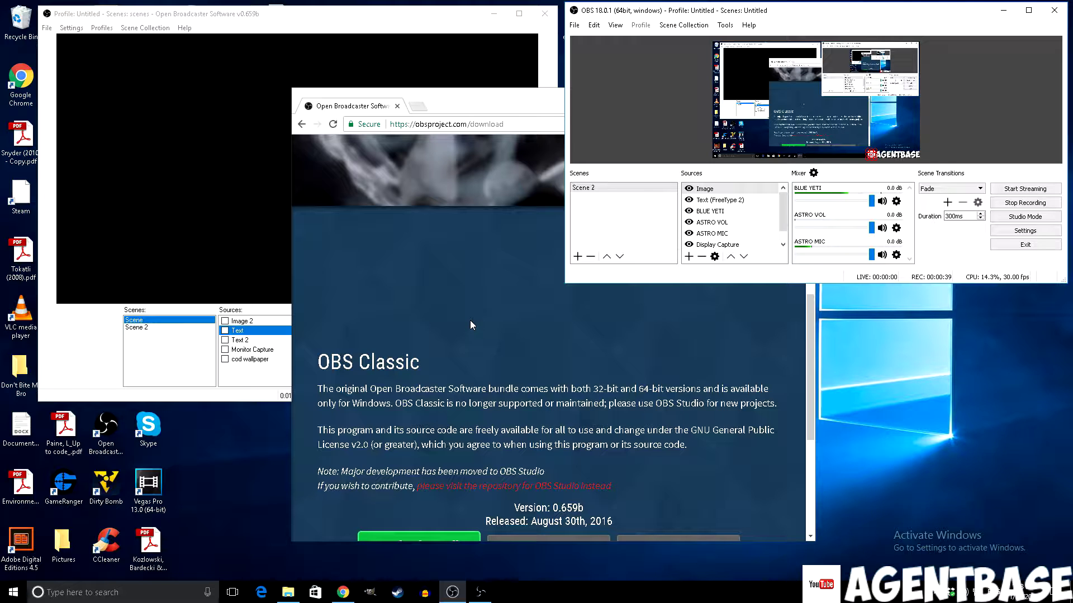
- Bring Chrome forward and maximize it on the OBS Classic 0.659b download page
{"action": "left_click", "coordinate": [471, 320]}
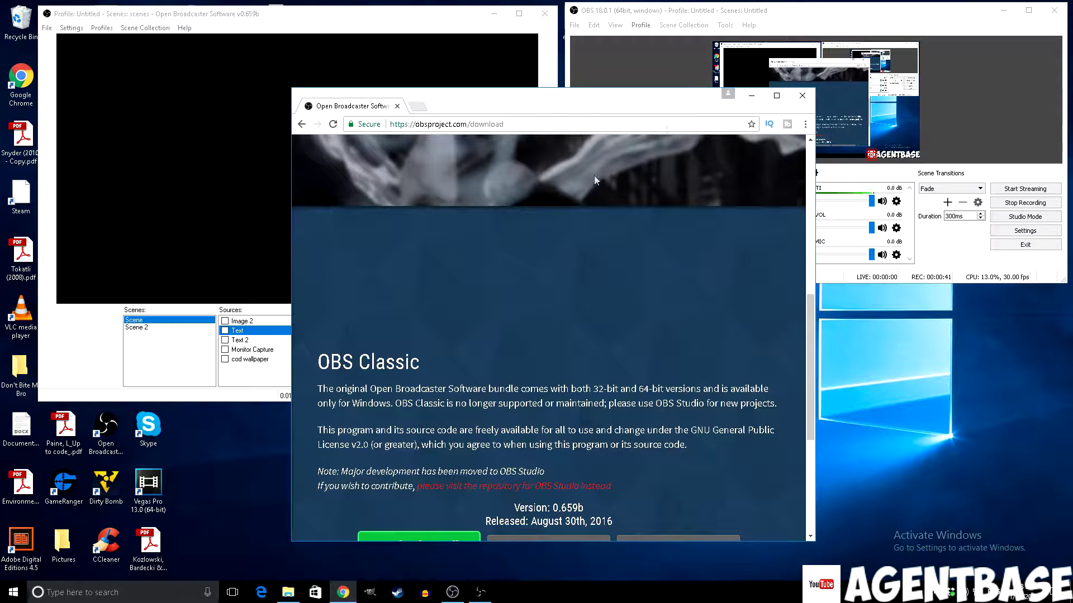
{"action": "left_click", "coordinate": [776, 95]}
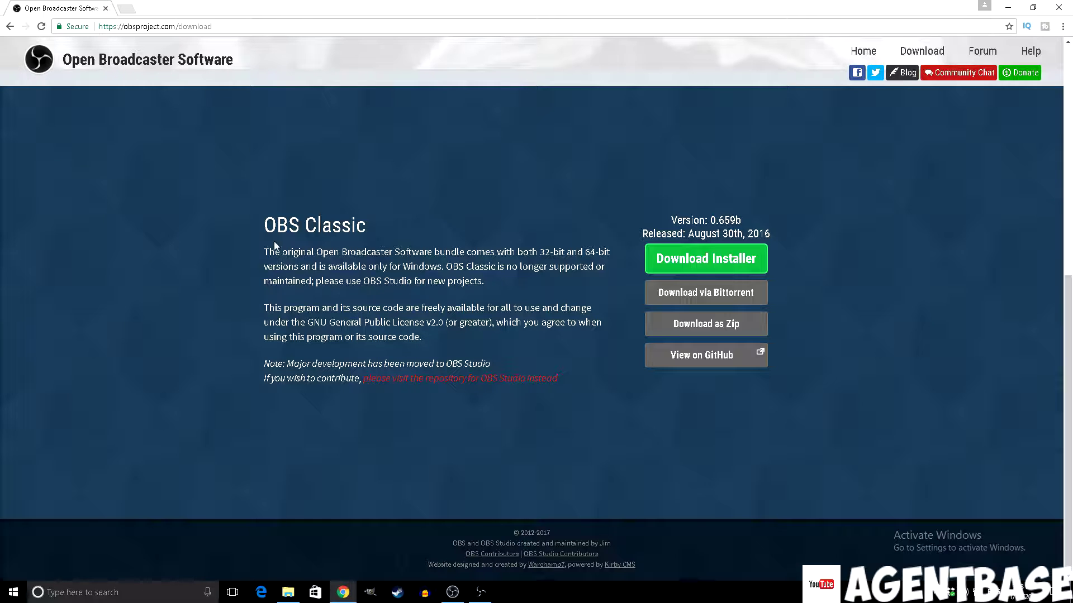
- Scroll the download page up to the OBS Studio 18.0.1 section and restore the browser window
{"action": "left_click_drag", "start_coordinate": [263, 222], "coordinate": [424, 338]}
{"action": "left_click", "coordinate": [573, 400]}
{"action": "scroll", "coordinate": [409, 282], "scroll_direction": "up", "scroll_amount": 6}
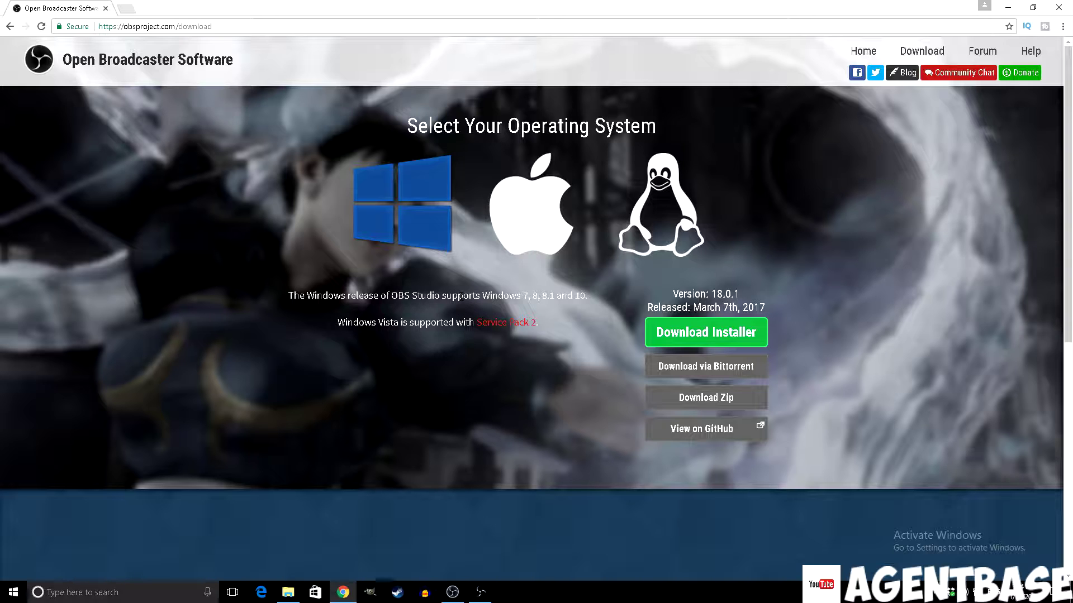
{"action": "left_click", "coordinate": [1032, 7]}
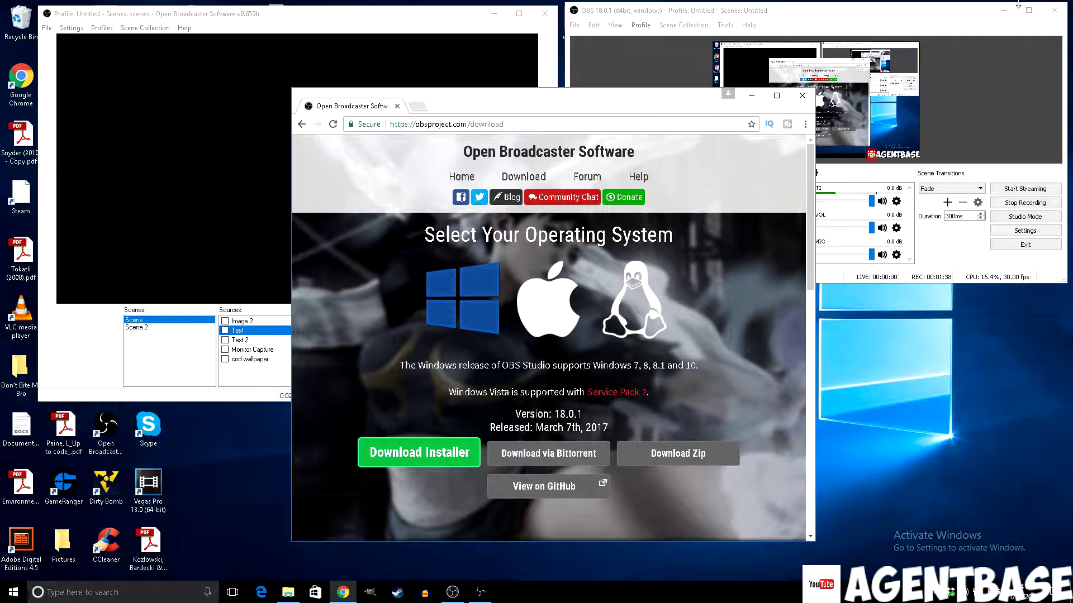
- Minimize Chrome, nudge the OBS Classic window, and open OBS Studio's Advanced Audio Properties
{"action": "left_click", "coordinate": [751, 97]}
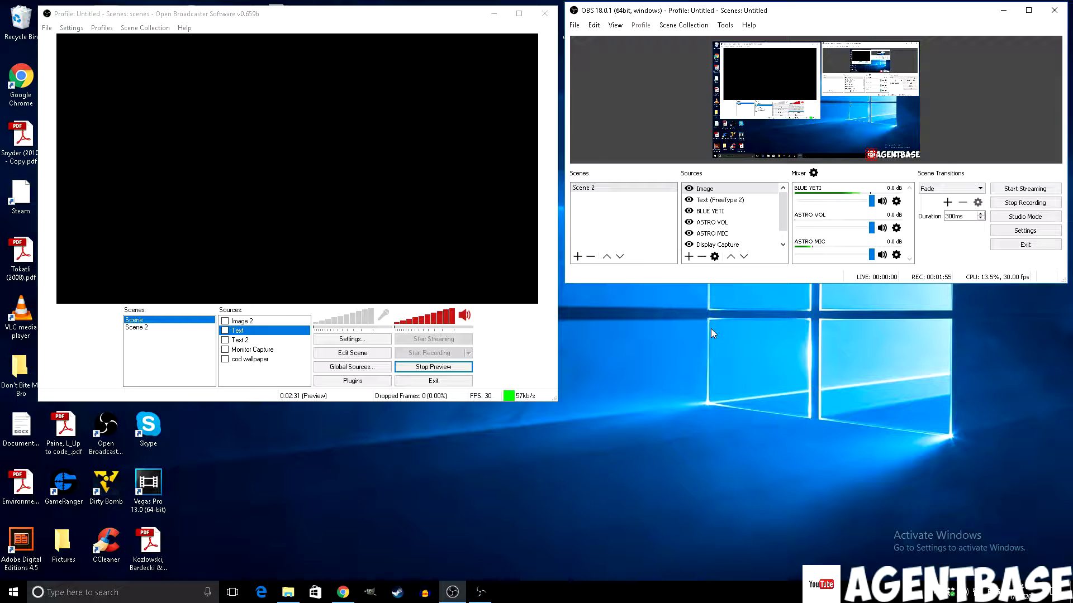
{"action": "left_click", "coordinate": [141, 130]}
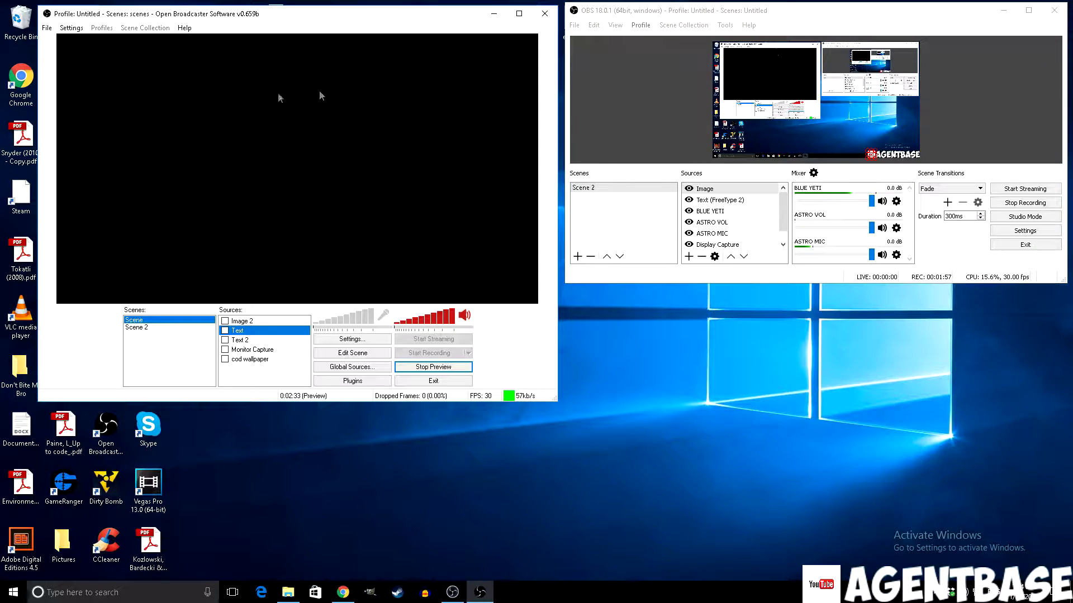
{"action": "left_click_drag", "start_coordinate": [337, 24], "coordinate": [334, 29]}
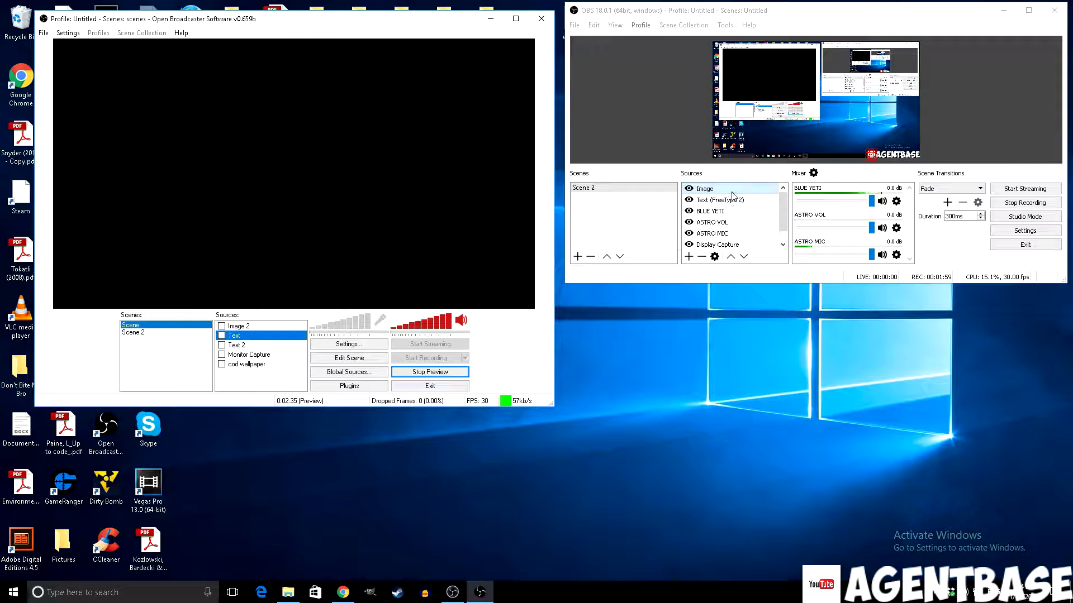
{"action": "left_click", "coordinate": [777, 221]}
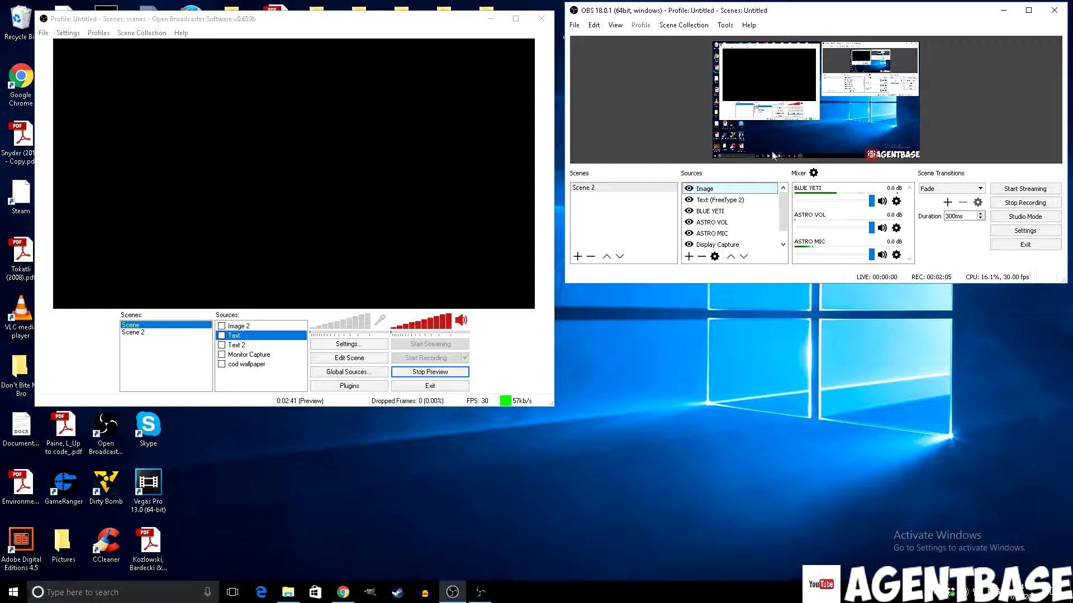
{"action": "left_click", "coordinate": [814, 173]}
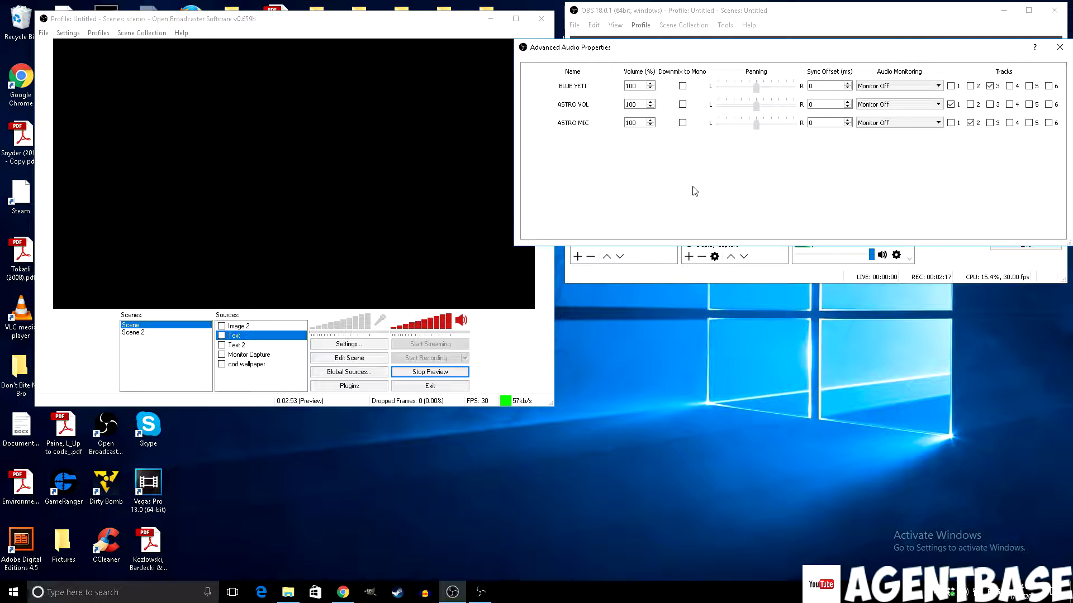
{"action": "left_click", "coordinate": [1058, 48]}
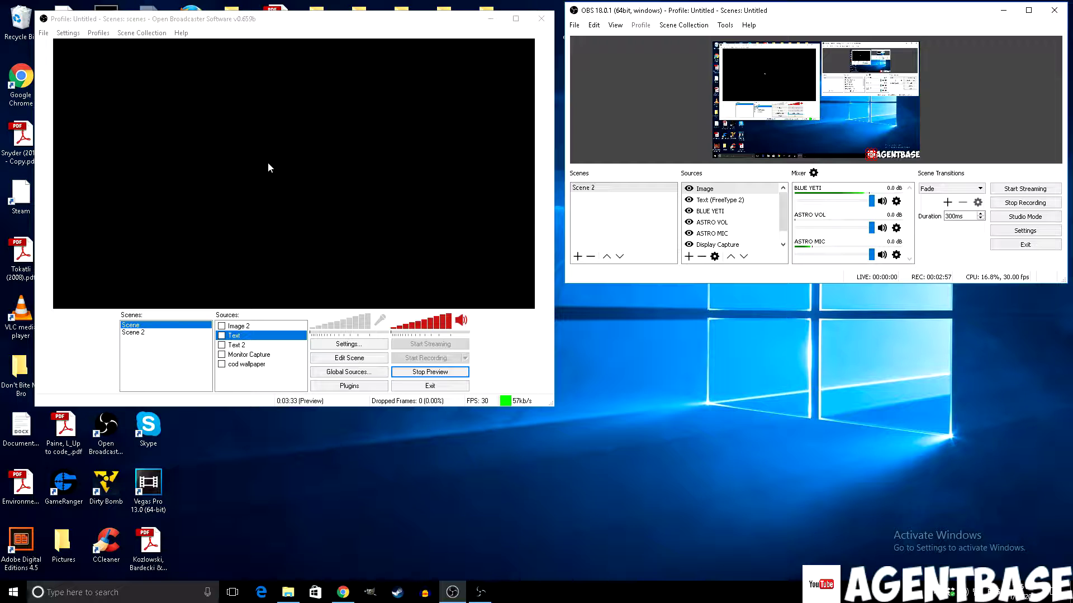
- Enable the cod wallpaper source in OBS Classic, then bring Chrome back to the front
{"action": "left_click", "coordinate": [266, 364]}
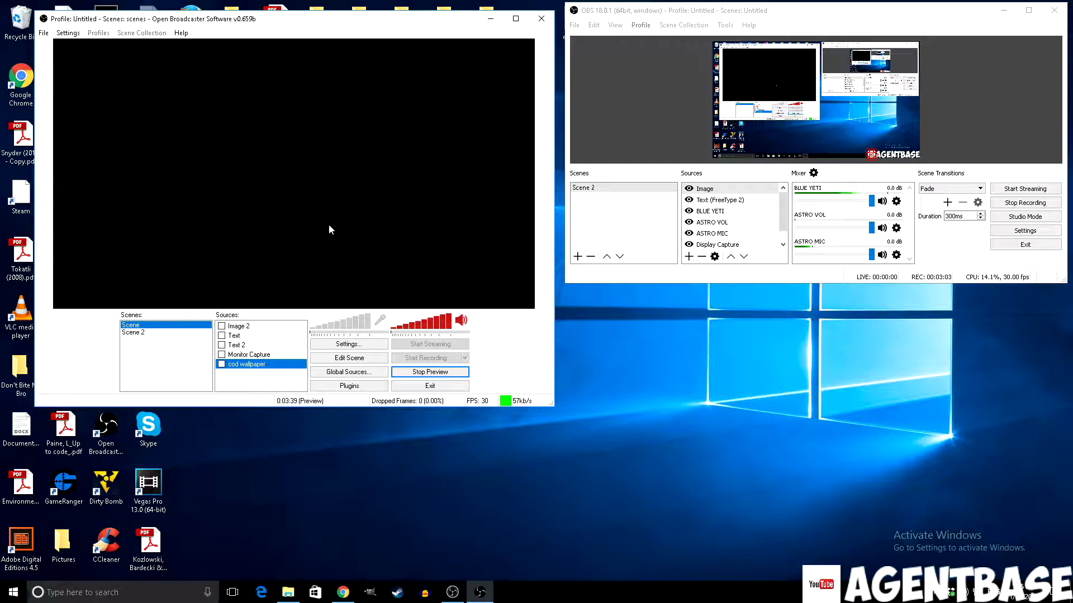
{"action": "left_click", "coordinate": [221, 365]}
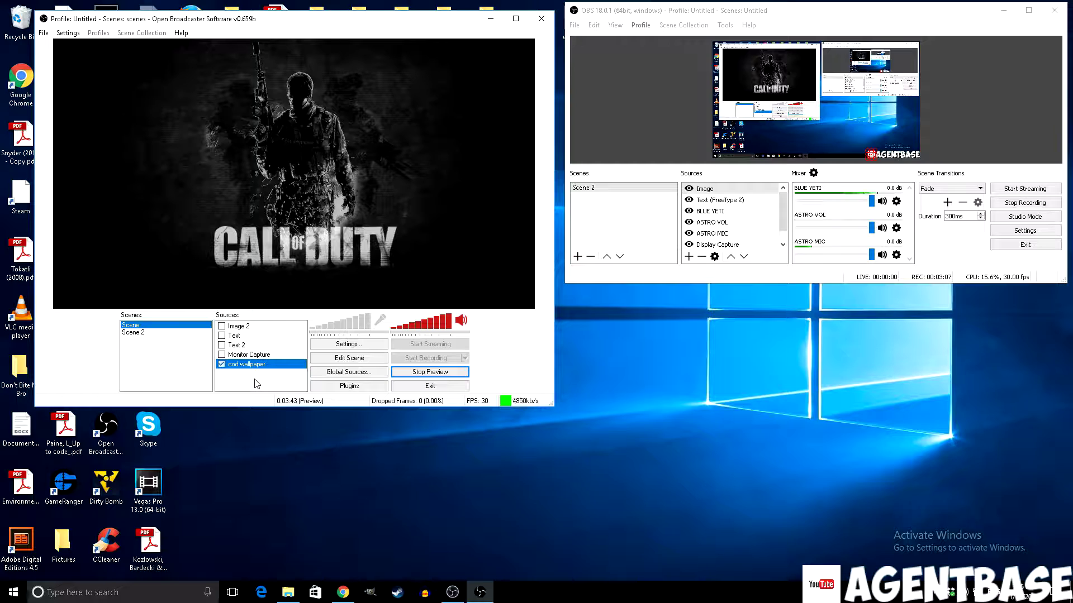
{"action": "left_click", "coordinate": [353, 596]}
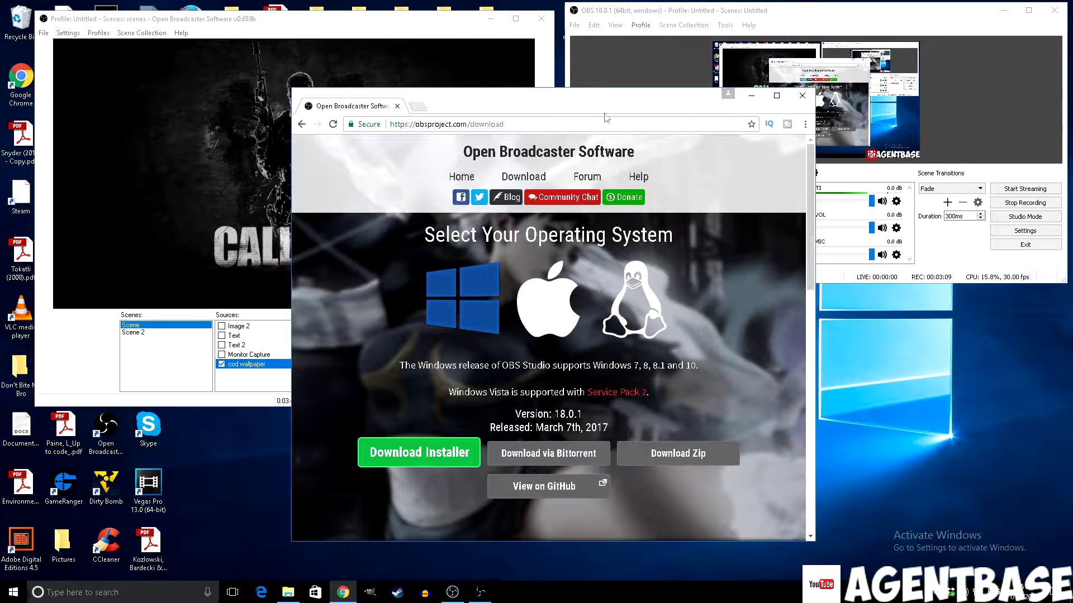
- Maximize Chrome and search Google for 'cod wallpapers' in a new tab
{"action": "left_click", "coordinate": [777, 96]}
{"action": "left_click", "coordinate": [120, 9]}
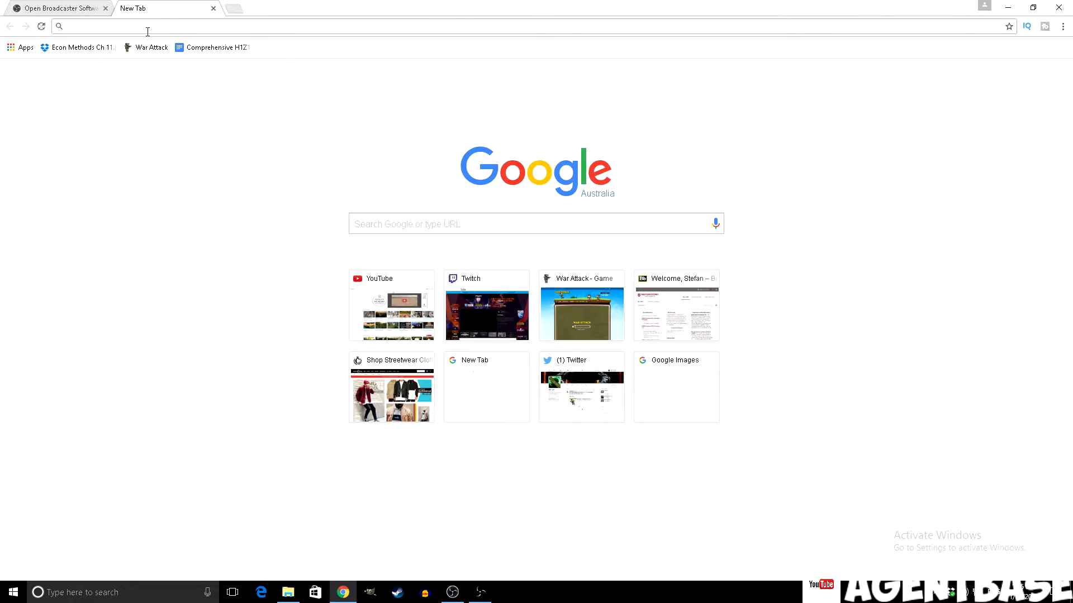
{"action": "left_click", "coordinate": [399, 230]}
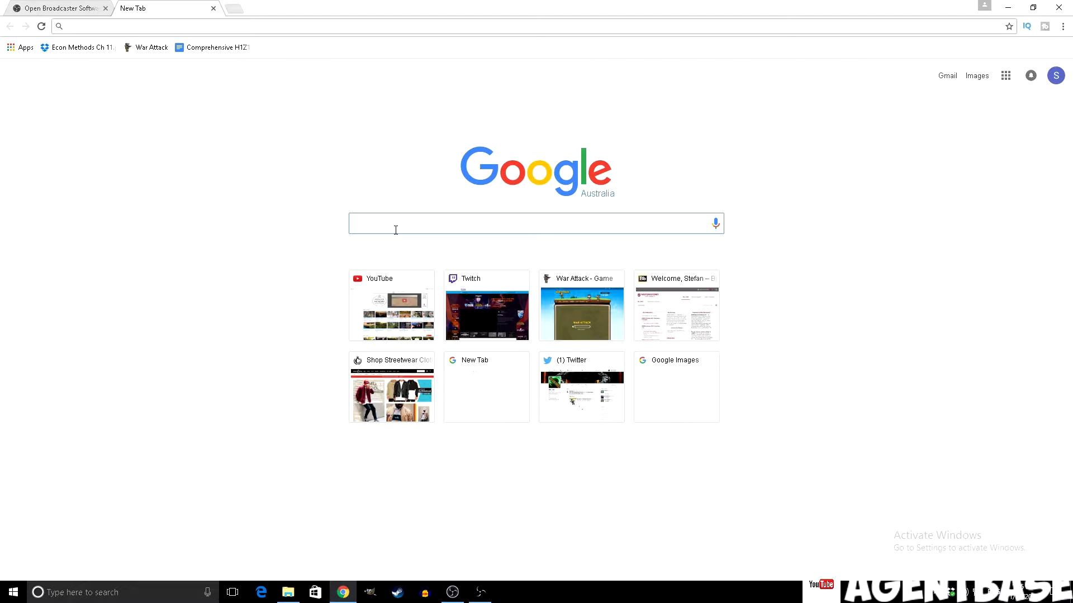
{"action": "type", "text": "cod wal"}
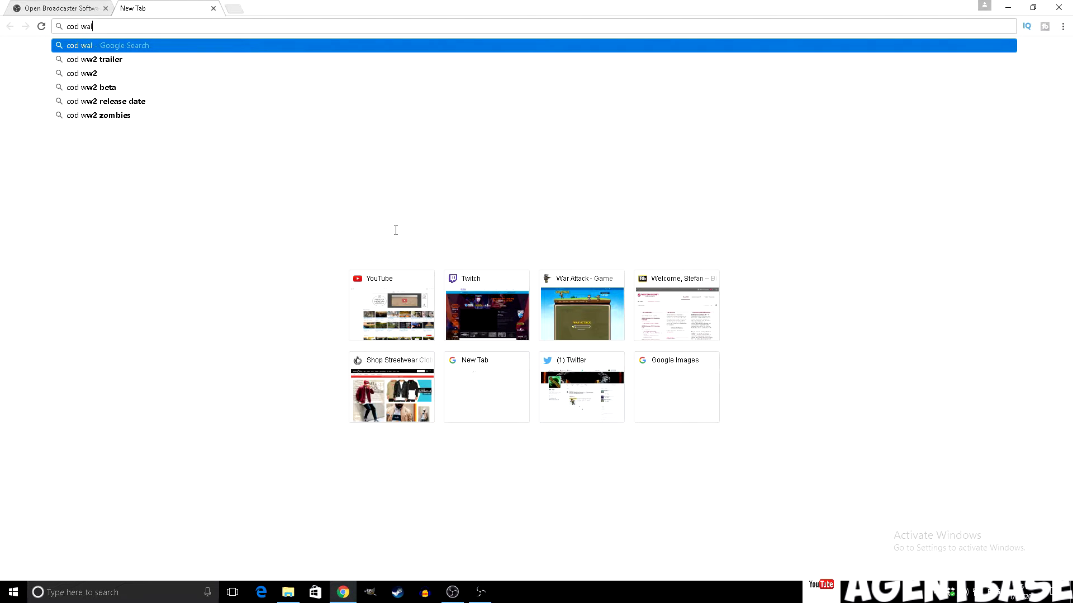
{"action": "type", "text": "l"}
{"action": "key", "text": "Down"}
{"action": "key", "text": "Return"}
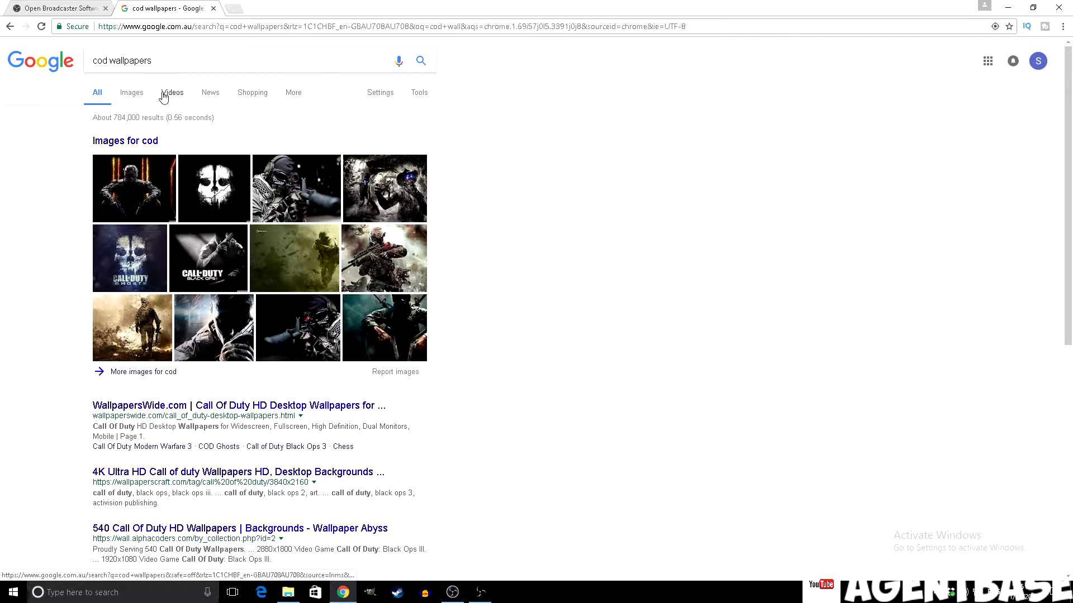
- Switch to image results and filter them to sizes larger than 2 MP
{"action": "left_click", "coordinate": [146, 96]}
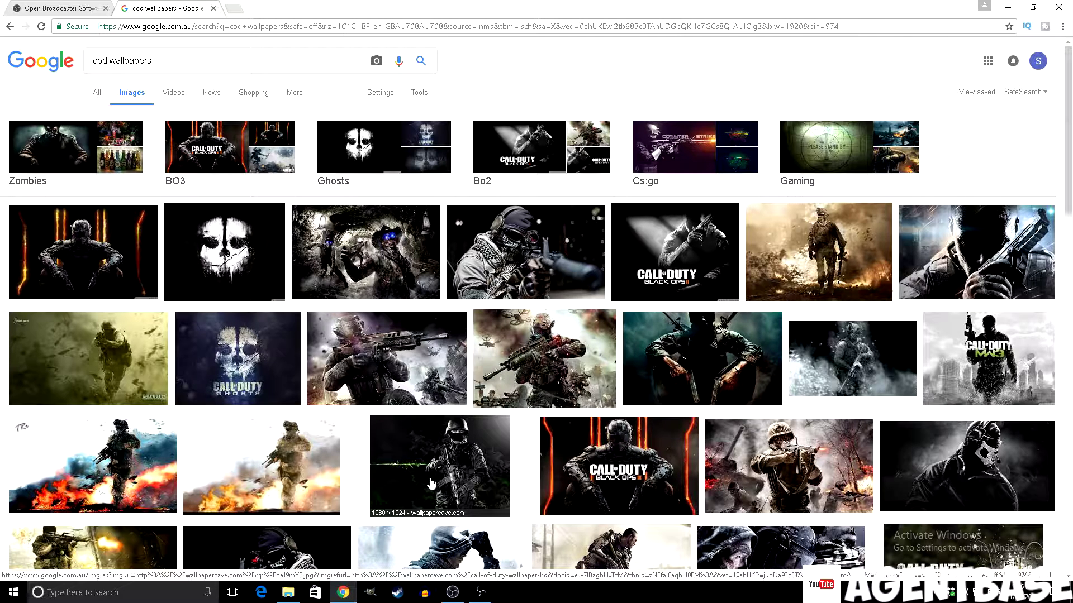
{"action": "left_click", "coordinate": [375, 94]}
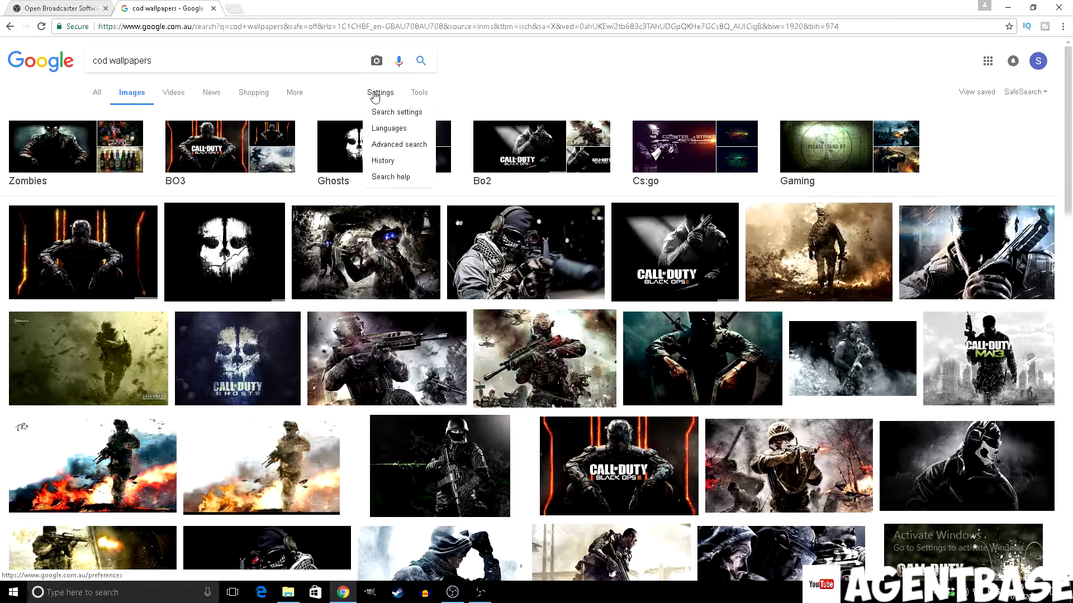
{"action": "left_click", "coordinate": [412, 96]}
{"action": "left_click", "coordinate": [103, 113]}
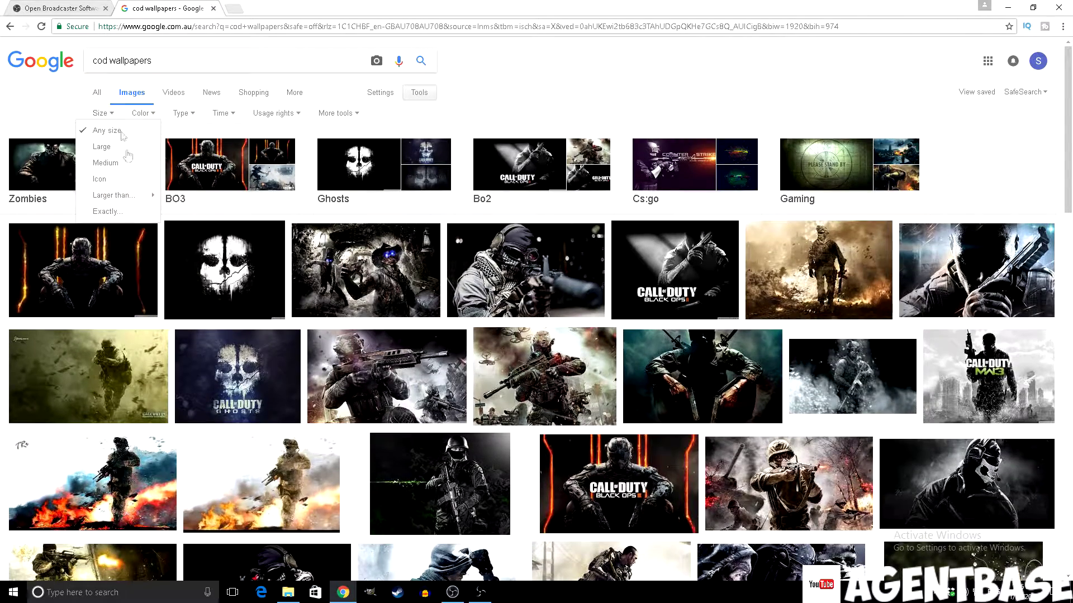
{"action": "mouse_move", "coordinate": [130, 195]}
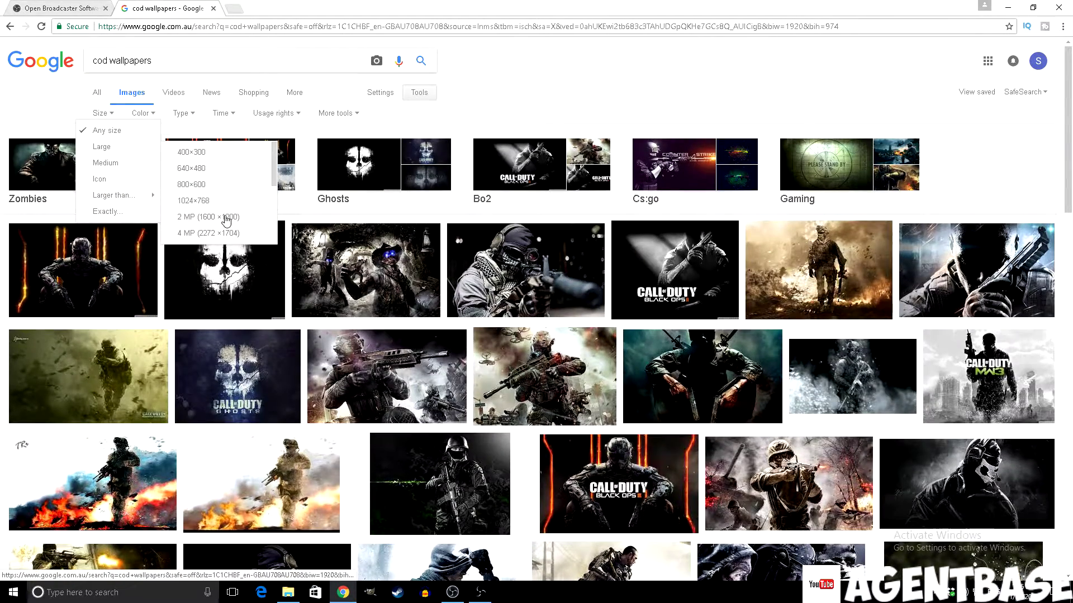
{"action": "left_click", "coordinate": [226, 219]}
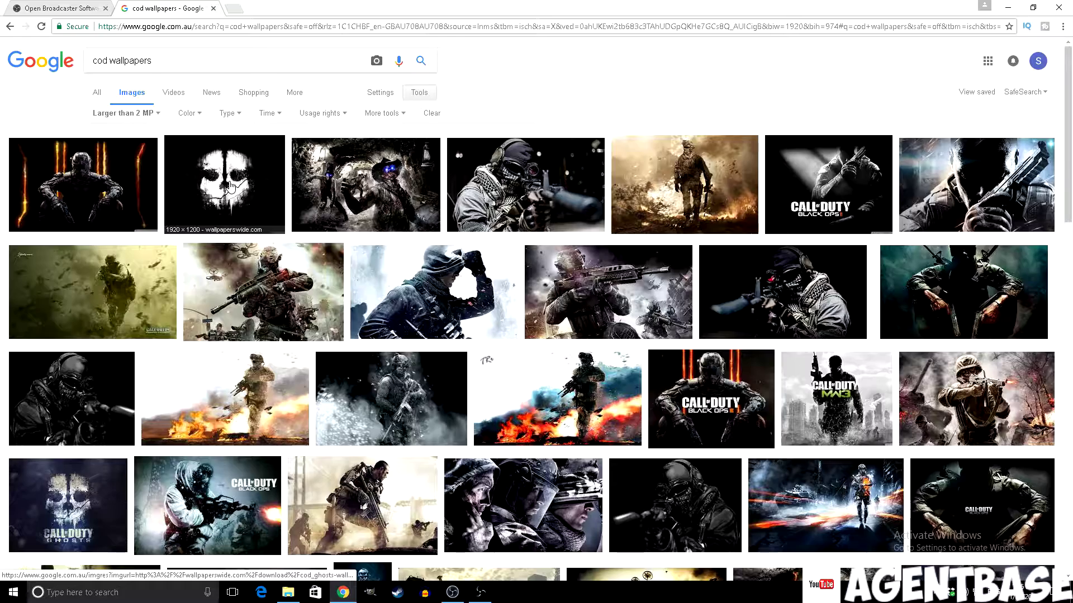
- Preview several Call of Duty wallpaper results, opening and closing their site tabs
{"action": "left_click", "coordinate": [439, 310]}
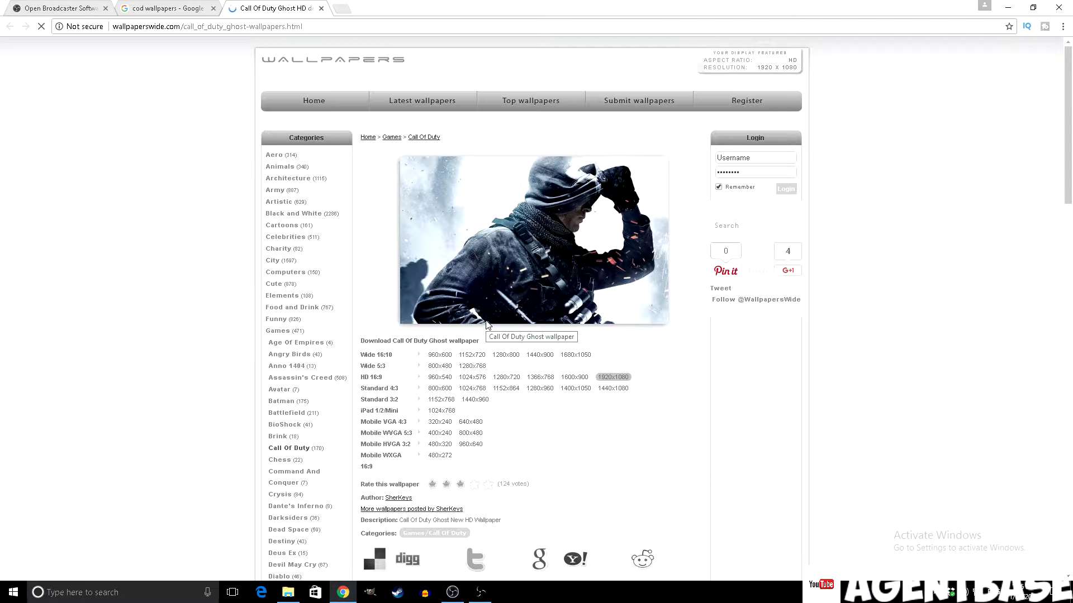
{"action": "left_click", "coordinate": [323, 9]}
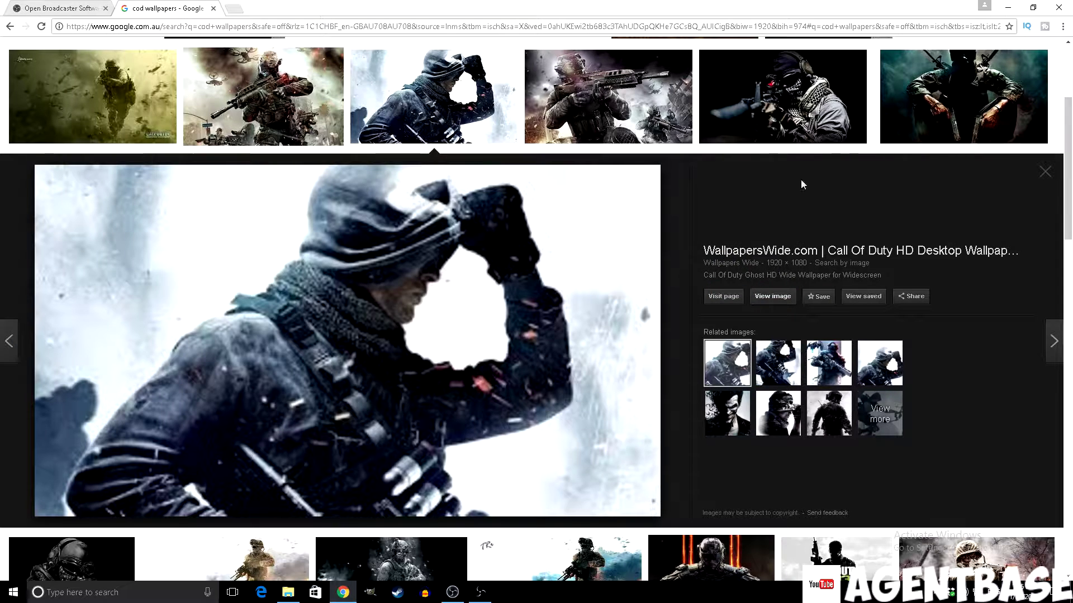
{"action": "left_click", "coordinate": [1045, 171]}
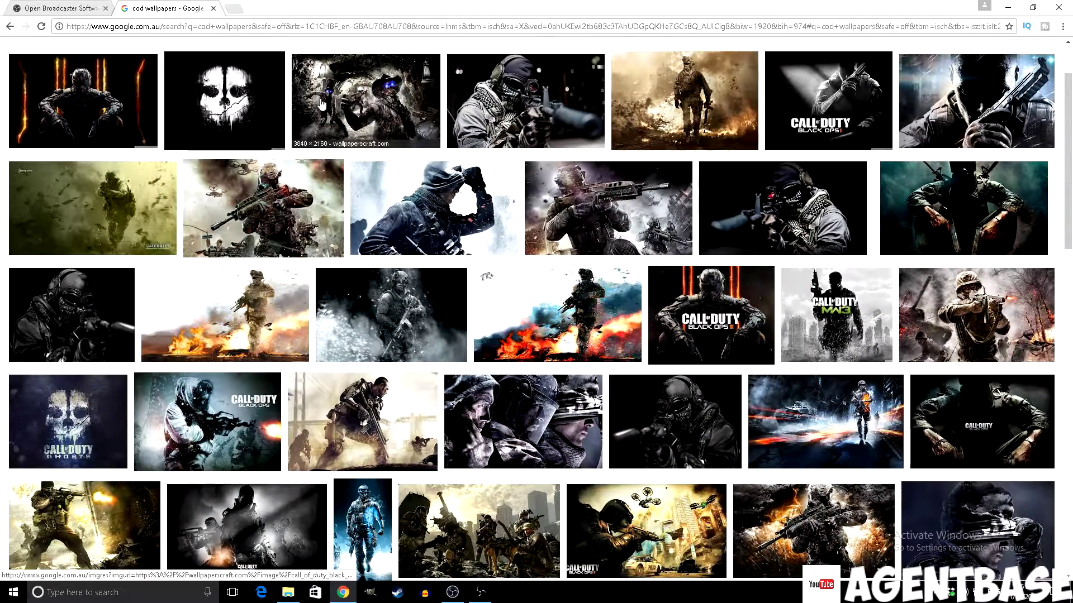
{"action": "left_click", "coordinate": [99, 110]}
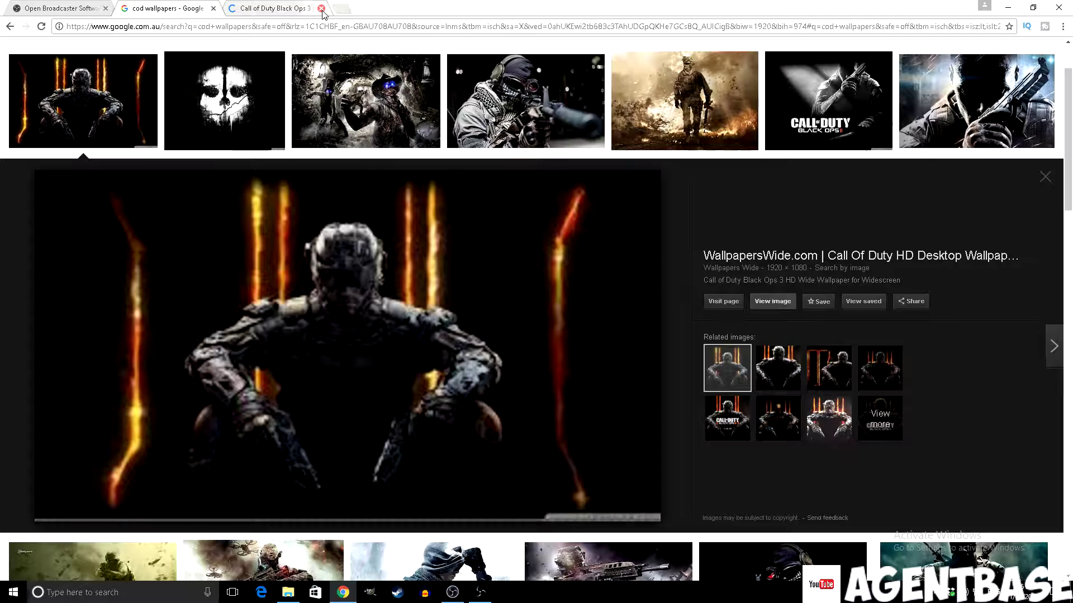
{"action": "left_click", "coordinate": [321, 9]}
{"action": "left_click", "coordinate": [1044, 177]}
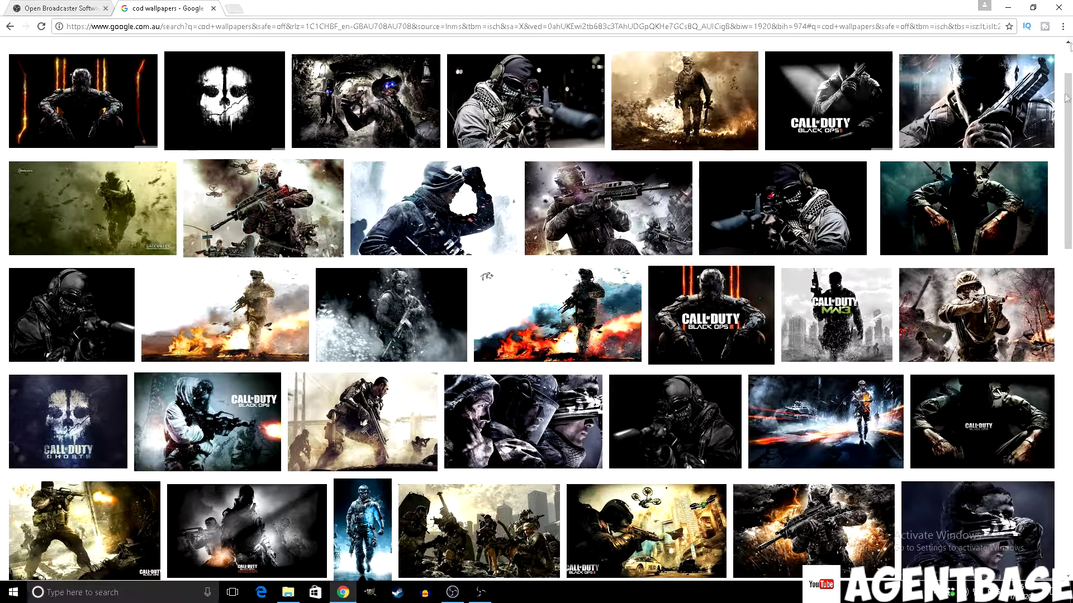
{"action": "right_click", "coordinate": [408, 189]}
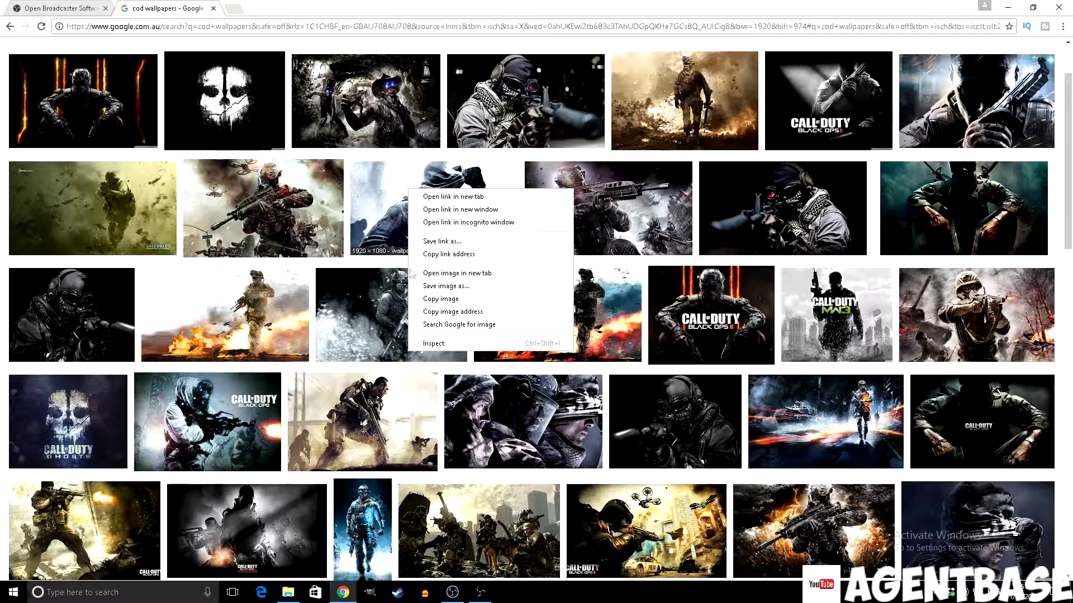
{"action": "left_click", "coordinate": [145, 10]}
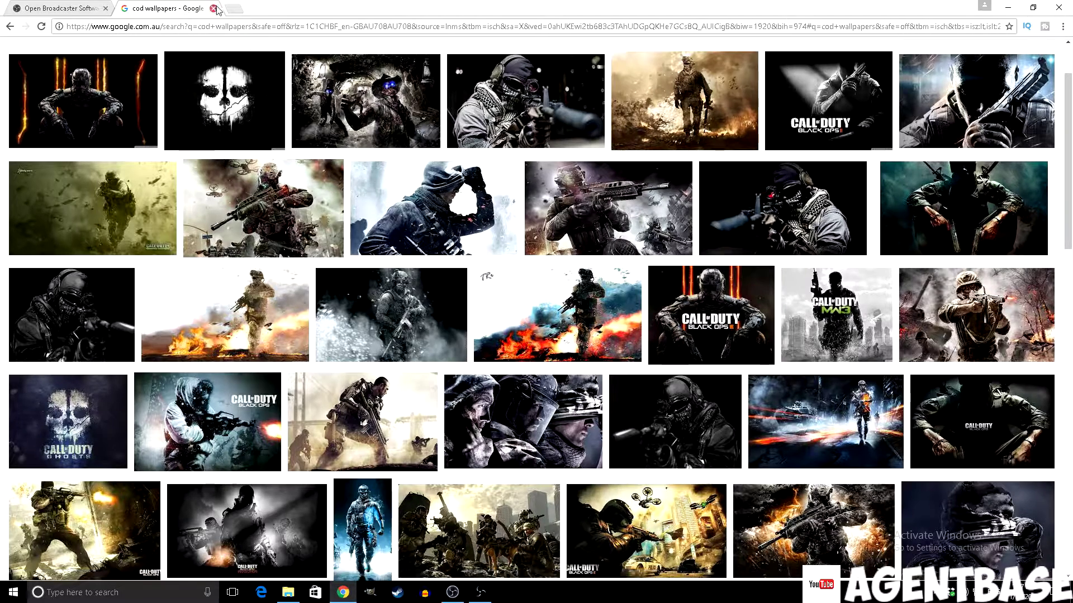
- Save the second-row wallpaper as download.jpg, close the image search, and minimize Chrome
{"action": "right_click", "coordinate": [402, 210]}
{"action": "left_click", "coordinate": [447, 303]}
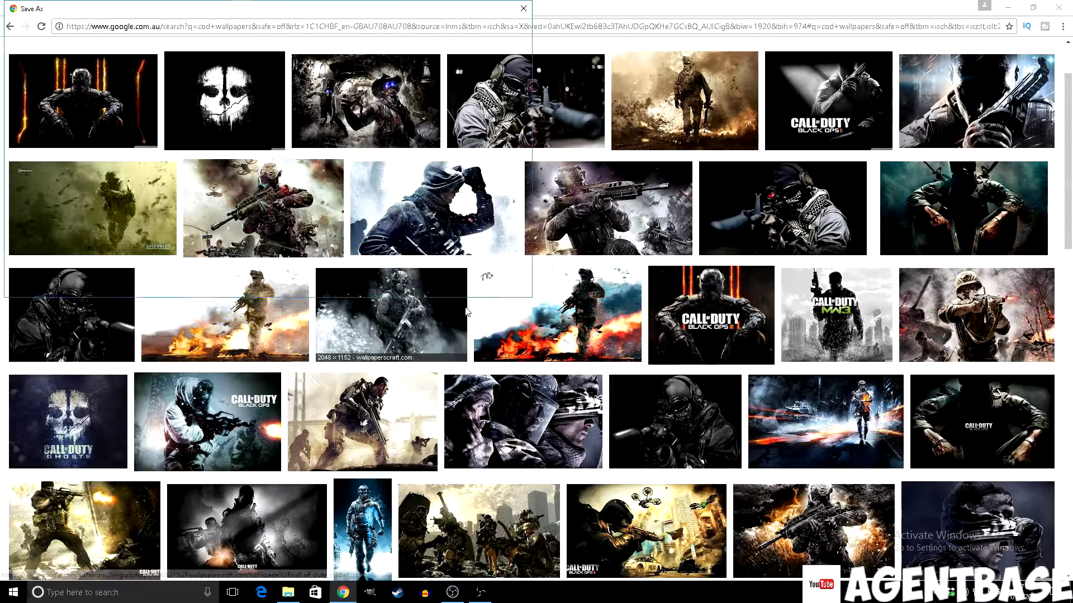
{"action": "left_click", "coordinate": [449, 286]}
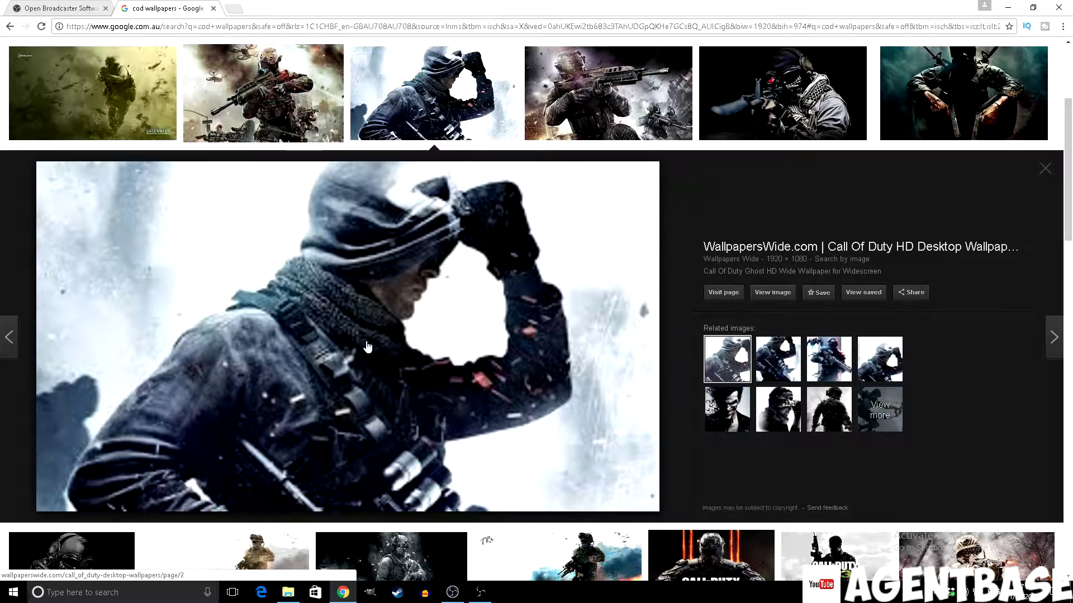
{"action": "left_click", "coordinate": [1049, 171]}
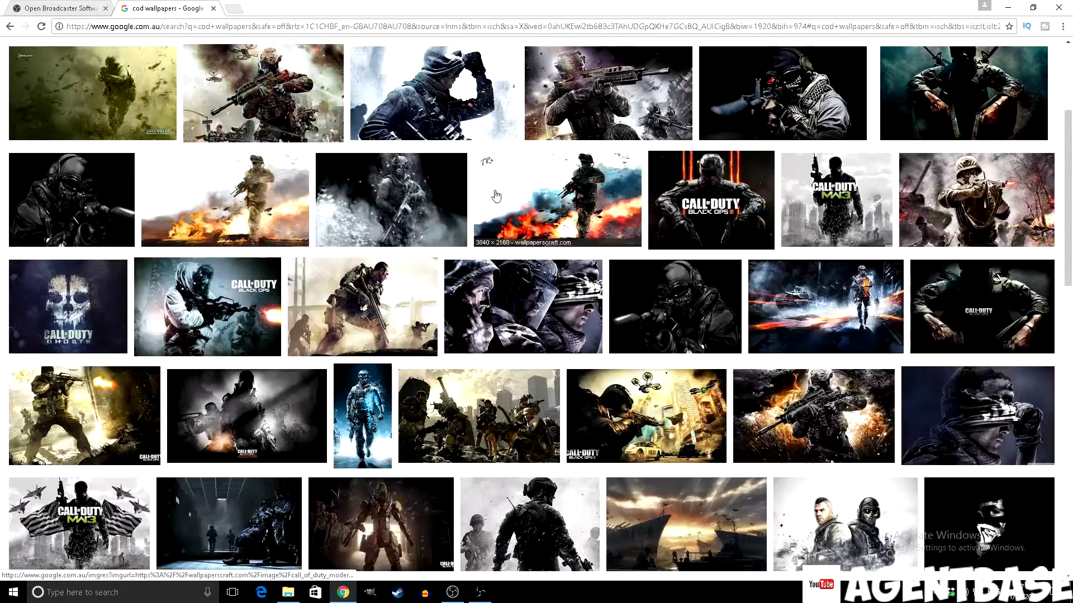
{"action": "left_click", "coordinate": [214, 8]}
{"action": "left_click", "coordinate": [1004, 10]}
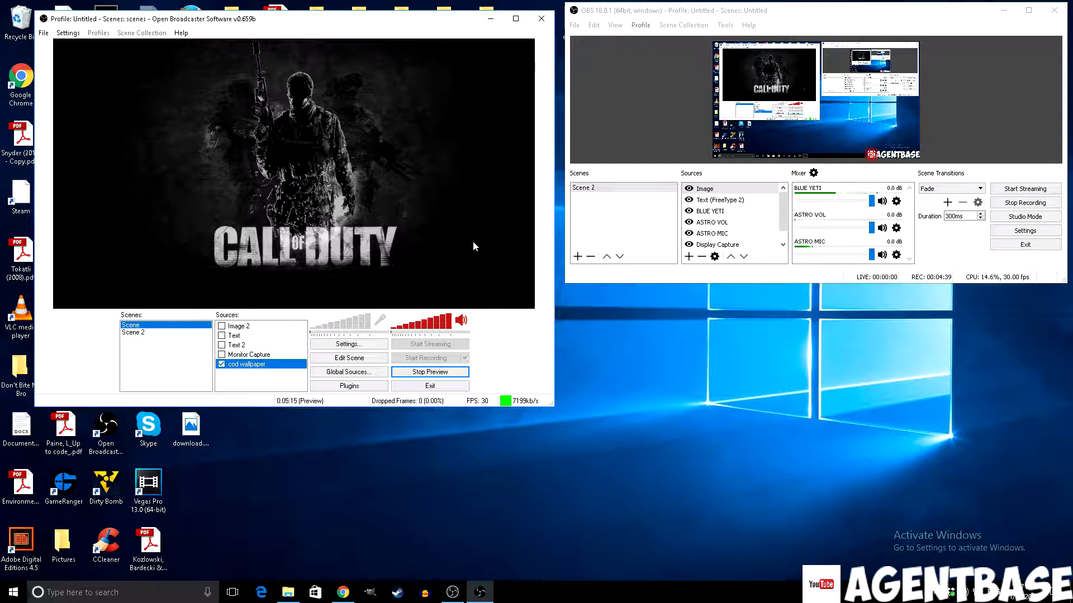
- Hide the cod wallpaper source, then start and cancel adding a new image source
{"action": "left_click", "coordinate": [222, 364]}
{"action": "right_click", "coordinate": [223, 374]}
{"action": "mouse_move", "coordinate": [246, 379]}
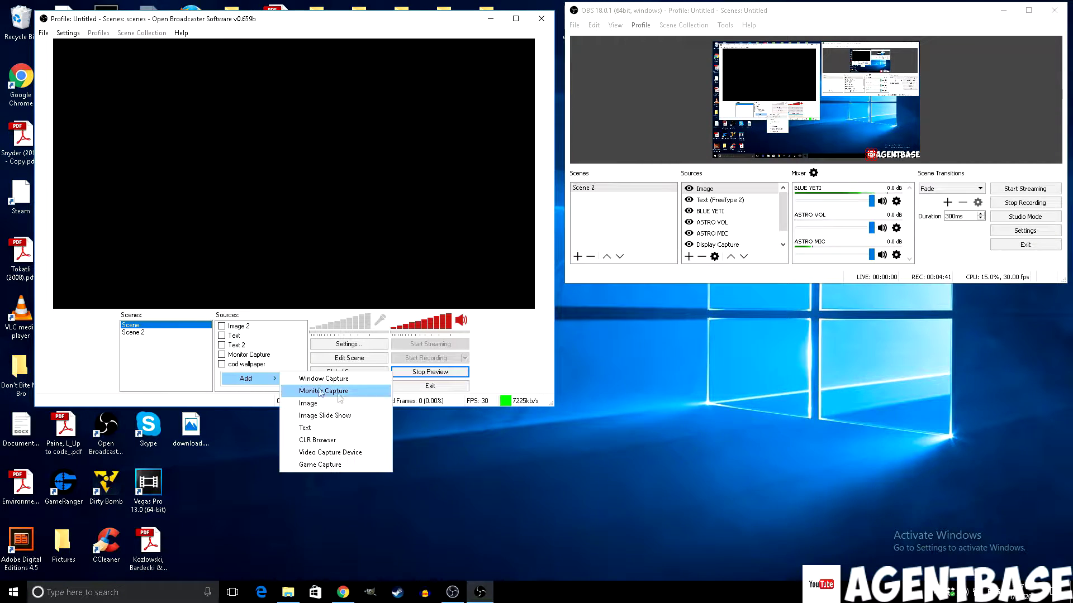
{"action": "left_click", "coordinate": [324, 404]}
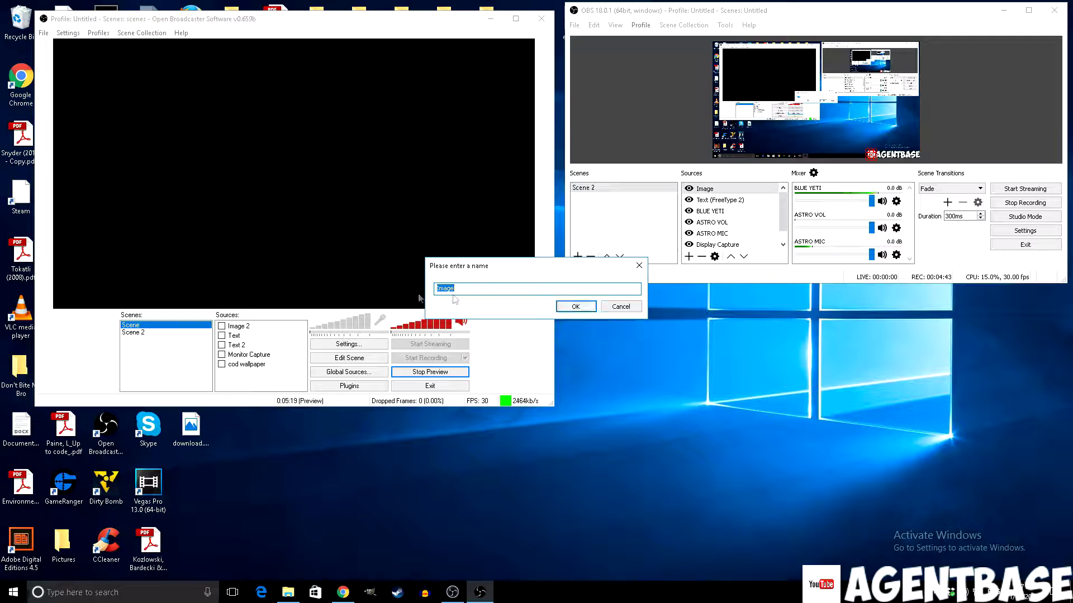
{"action": "left_click", "coordinate": [621, 306]}
- Point cod wallpaper to the Desktop's call_of_duty_hd_background jpg and re-enable it
{"action": "right_click", "coordinate": [260, 365]}
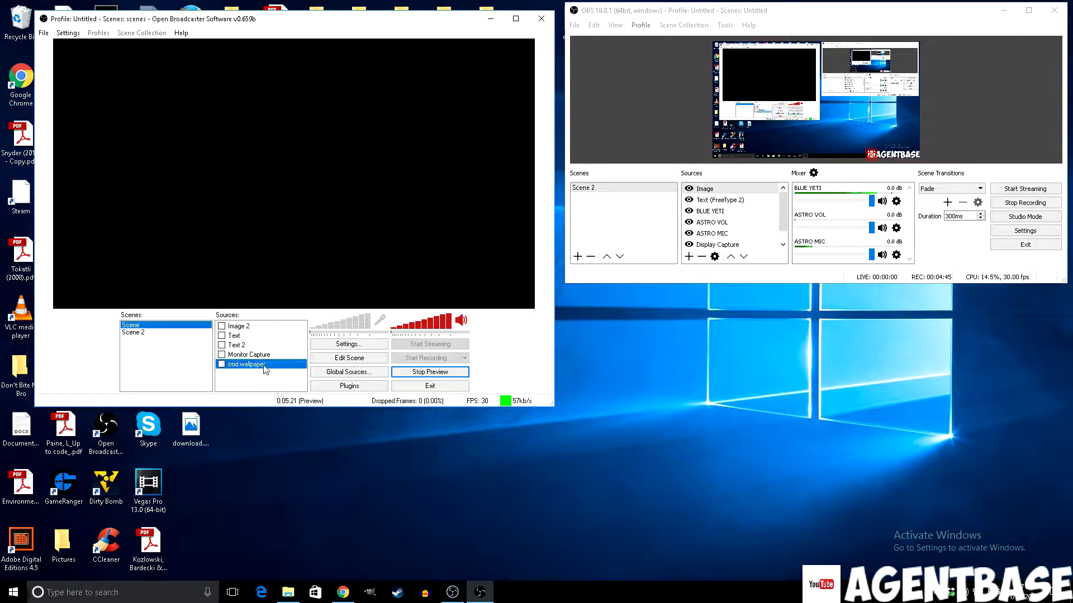
{"action": "left_click", "coordinate": [276, 439]}
{"action": "left_click", "coordinate": [602, 204]}
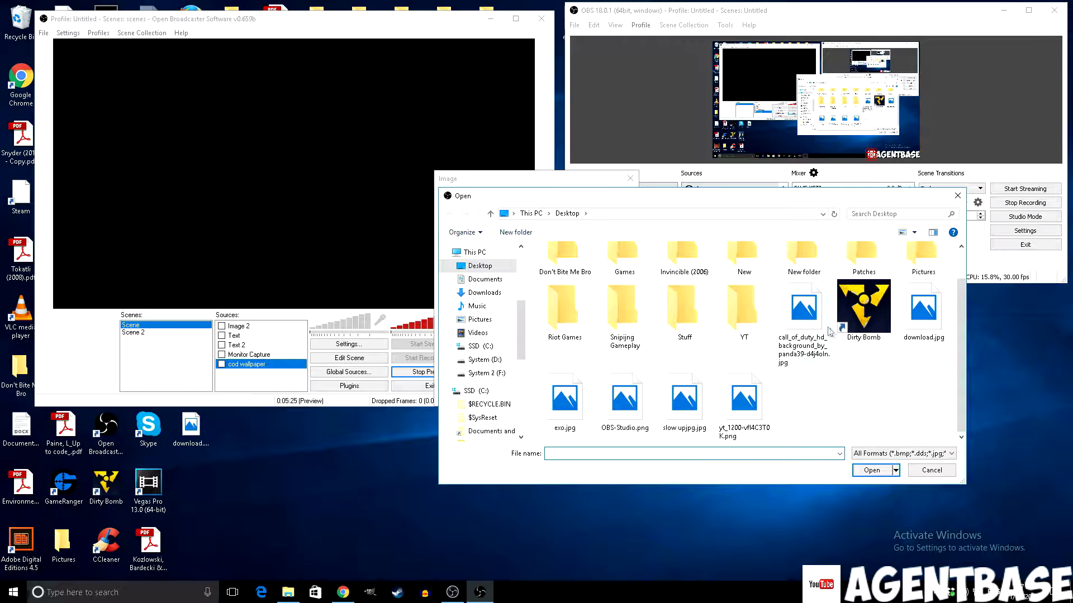
{"action": "left_click", "coordinate": [810, 315]}
{"action": "left_click", "coordinate": [870, 469]}
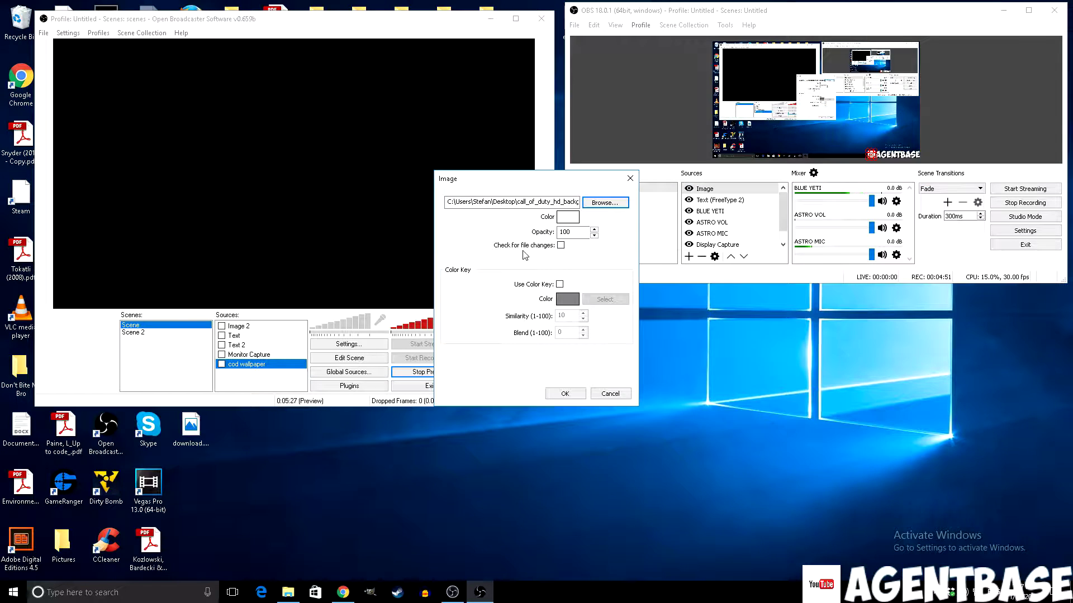
{"action": "left_click", "coordinate": [565, 394]}
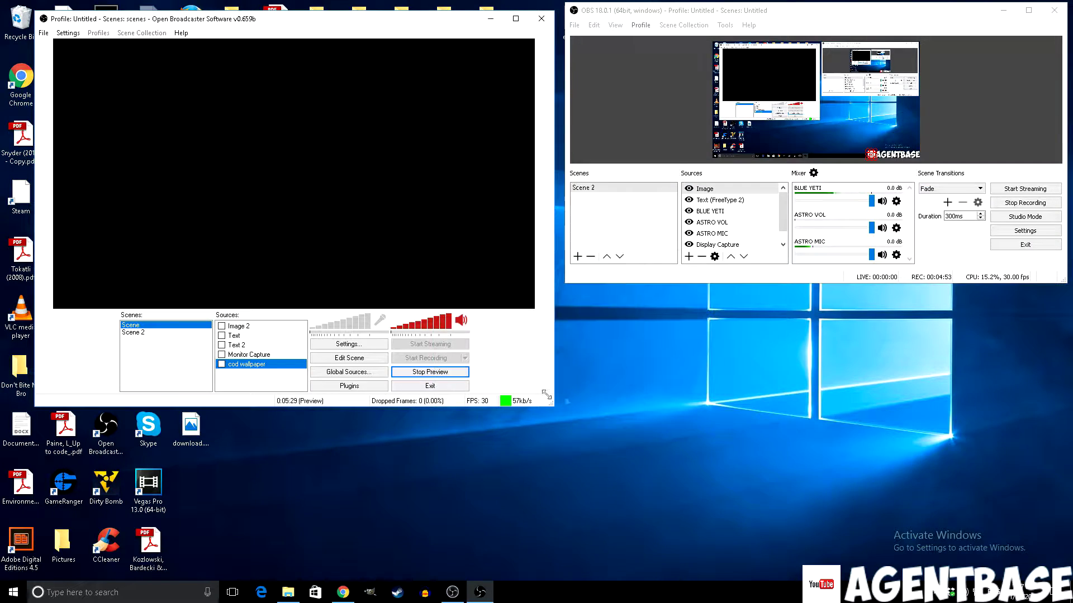
{"action": "left_click", "coordinate": [221, 365]}
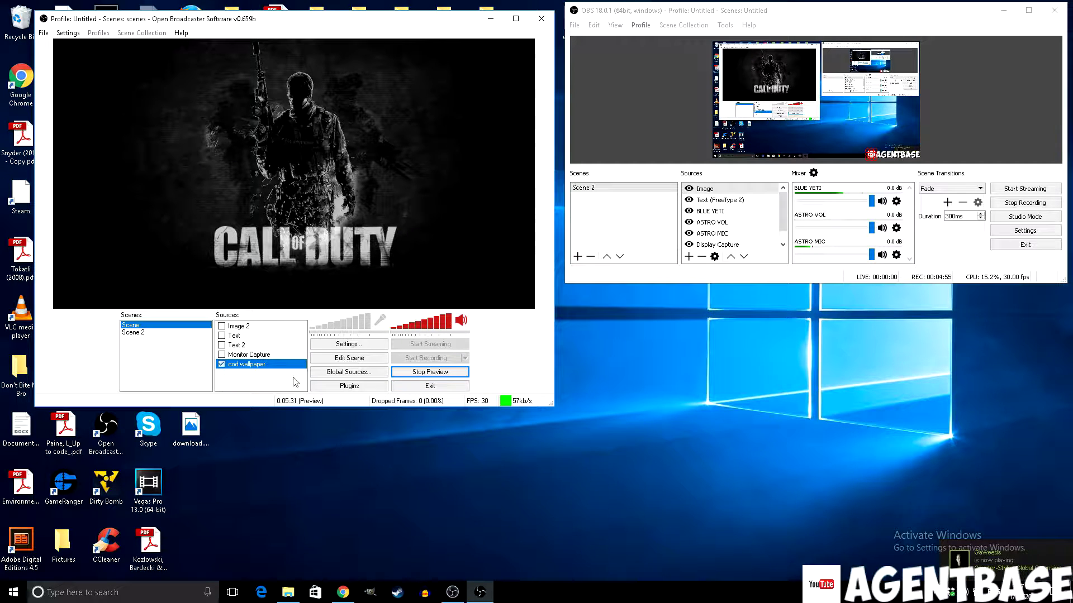
- Restart the scene preview and enable the Monitor Capture source
{"action": "left_click", "coordinate": [445, 374]}
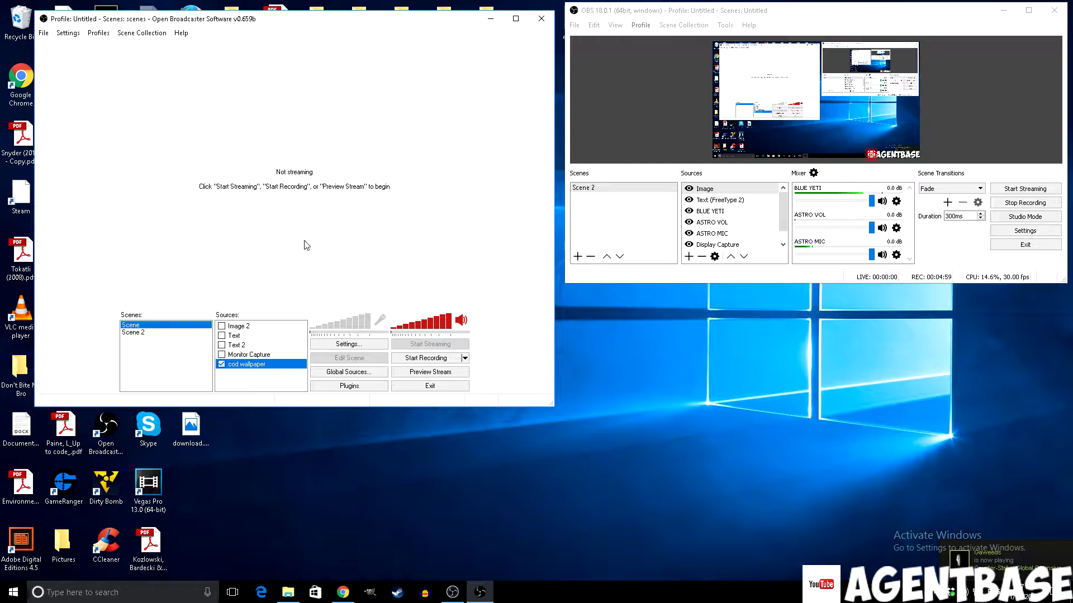
{"action": "left_click", "coordinate": [399, 373]}
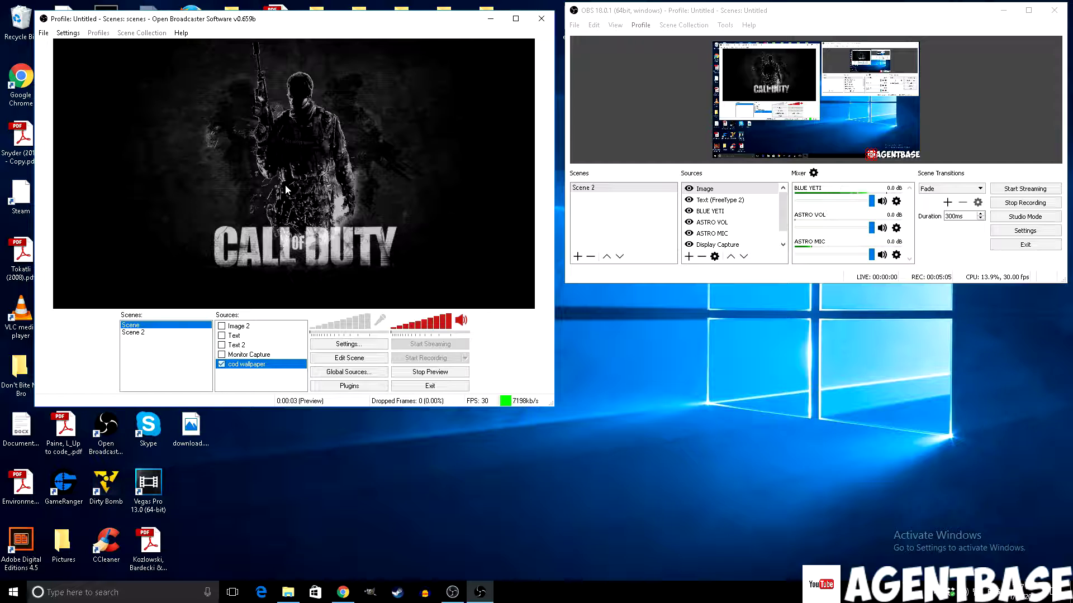
{"action": "left_click", "coordinate": [261, 356]}
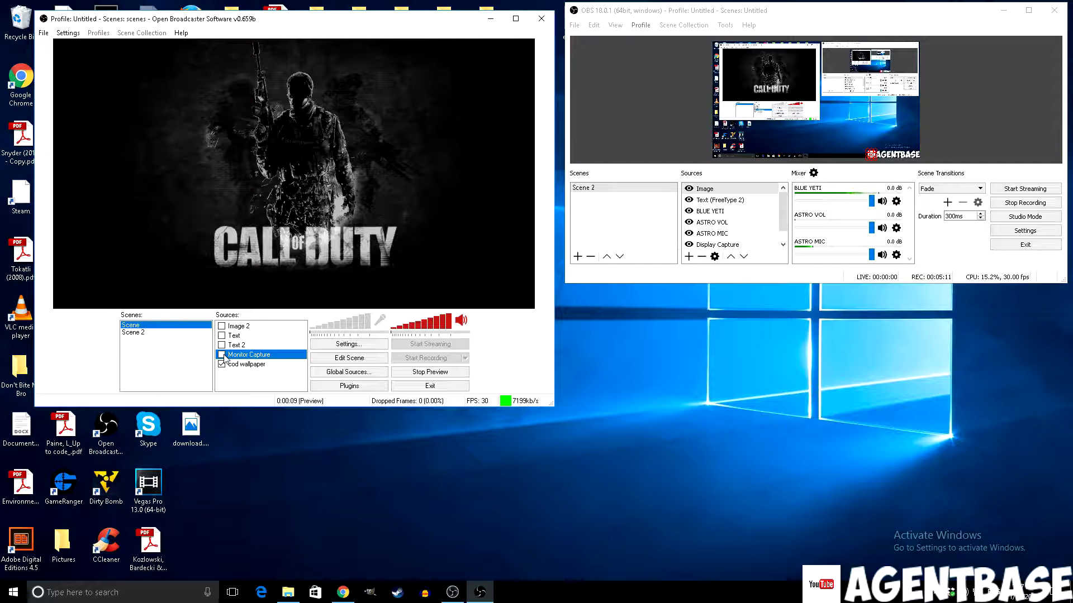
{"action": "left_click", "coordinate": [222, 355]}
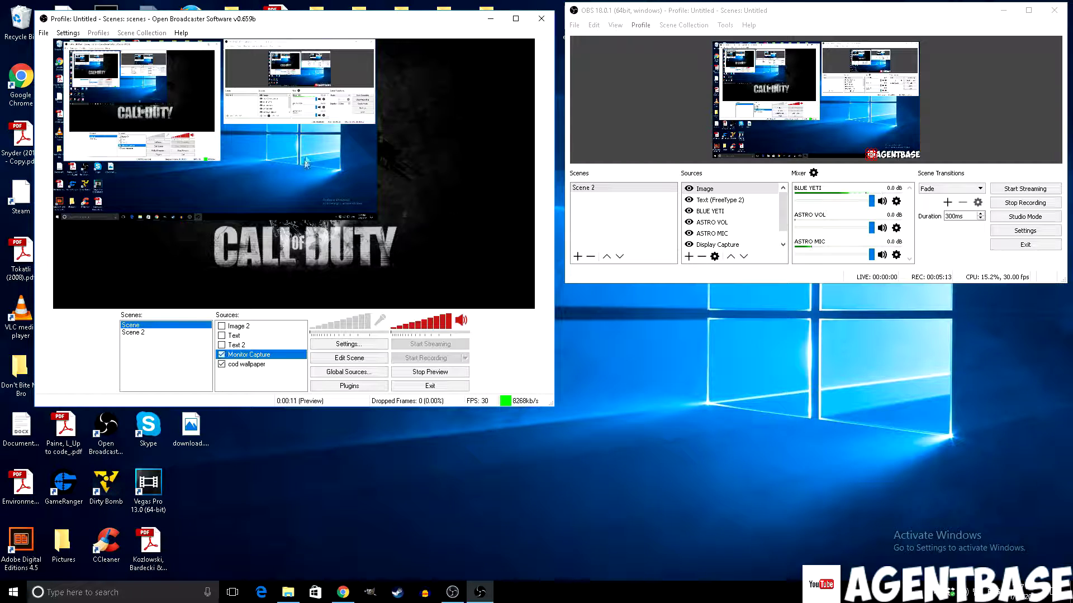
- In scene editing, resize the monitor capture and move it over the wallpaper's upper-left area
{"action": "left_click", "coordinate": [368, 362]}
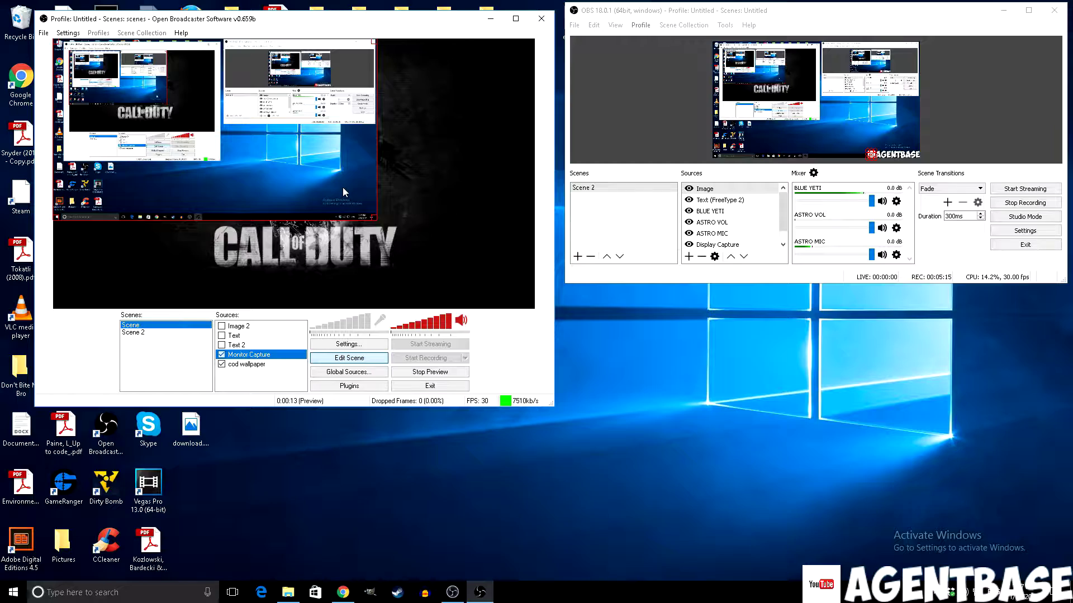
{"action": "left_click_drag", "start_coordinate": [373, 217], "coordinate": [524, 312]}
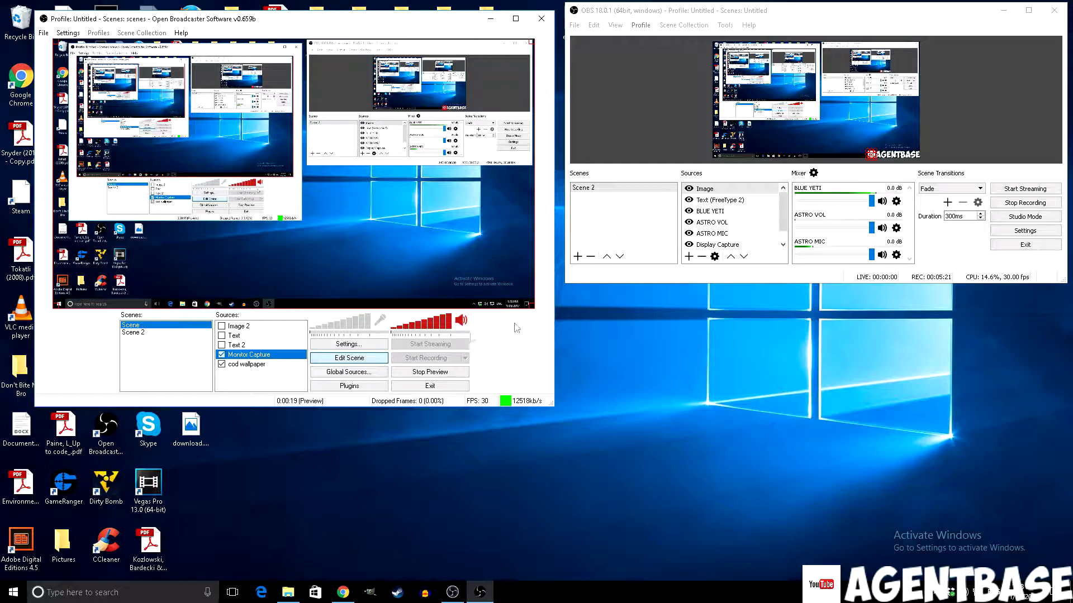
{"action": "left_click_drag", "start_coordinate": [519, 295], "coordinate": [494, 281]}
{"action": "left_click_drag", "start_coordinate": [288, 194], "coordinate": [241, 172]}
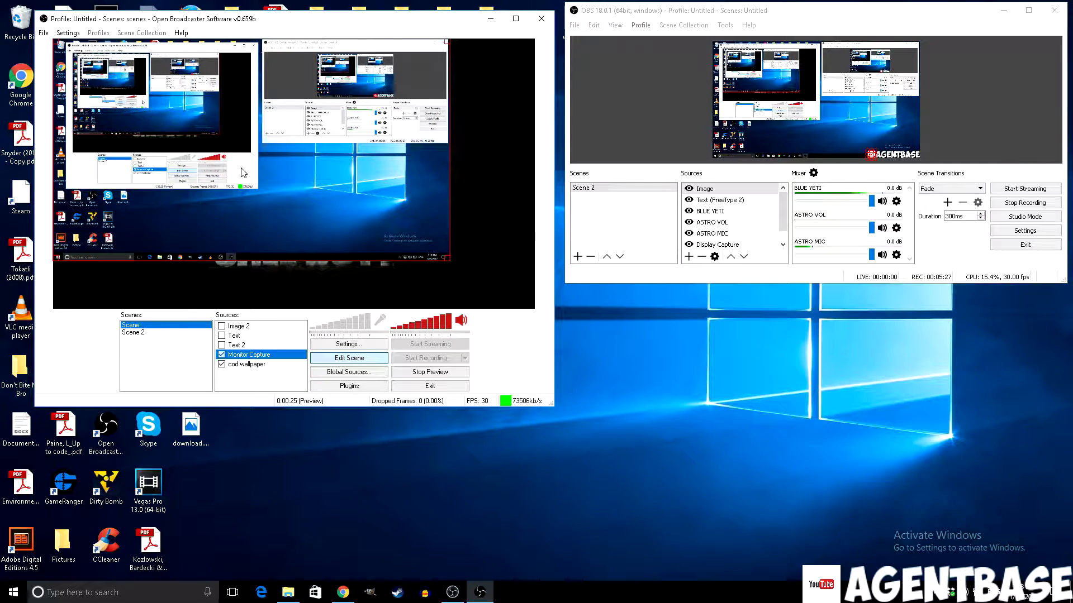
{"action": "left_click_drag", "start_coordinate": [451, 260], "coordinate": [411, 255]}
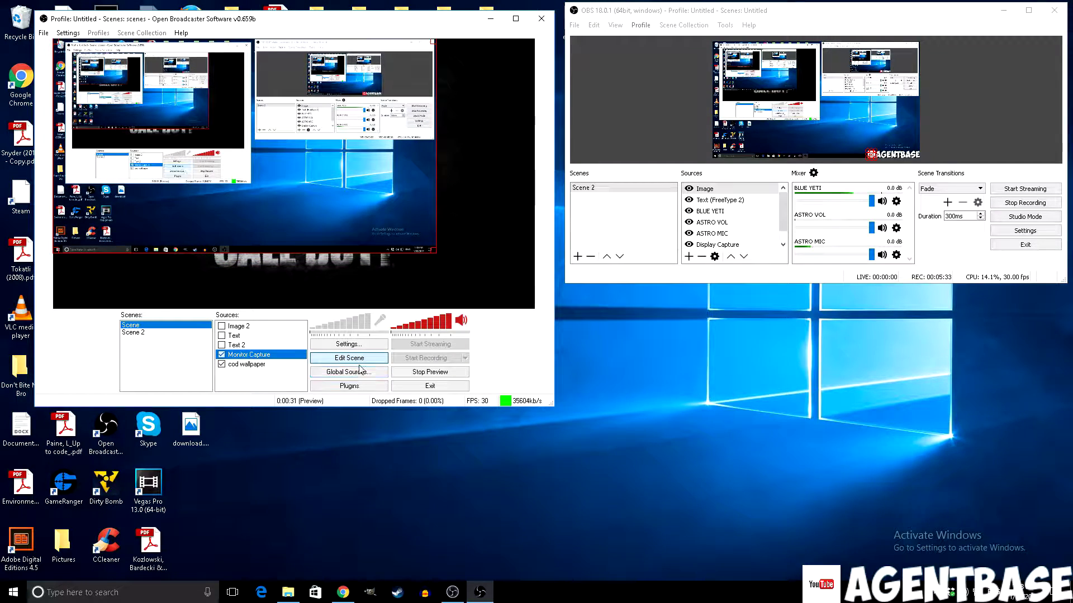
- Enable the Text 2 scrolling banner, then start and cancel adding a new text source
{"action": "left_click", "coordinate": [245, 346]}
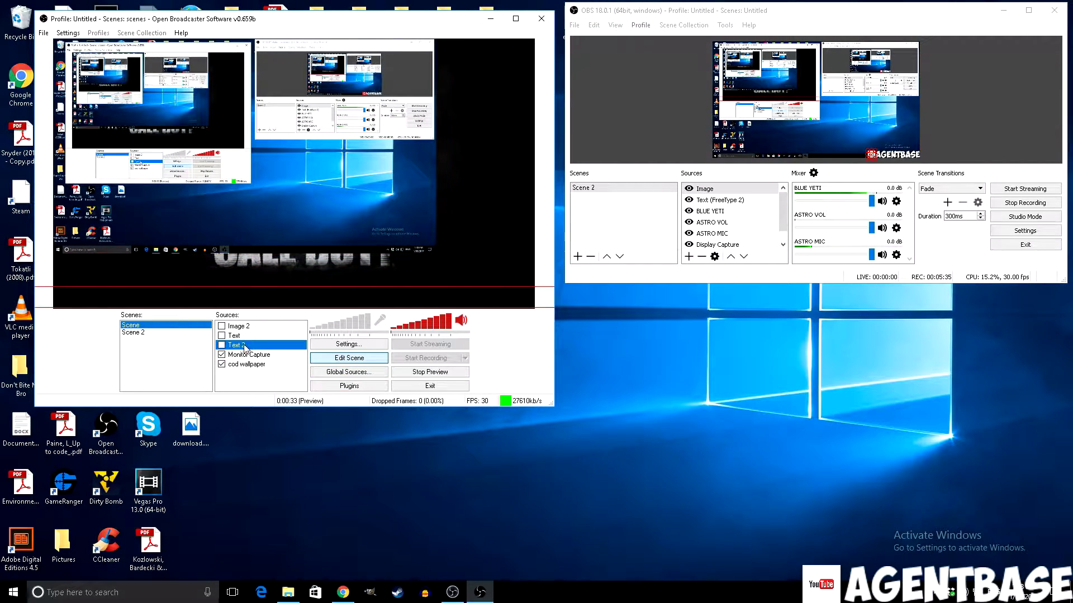
{"action": "left_click", "coordinate": [222, 345]}
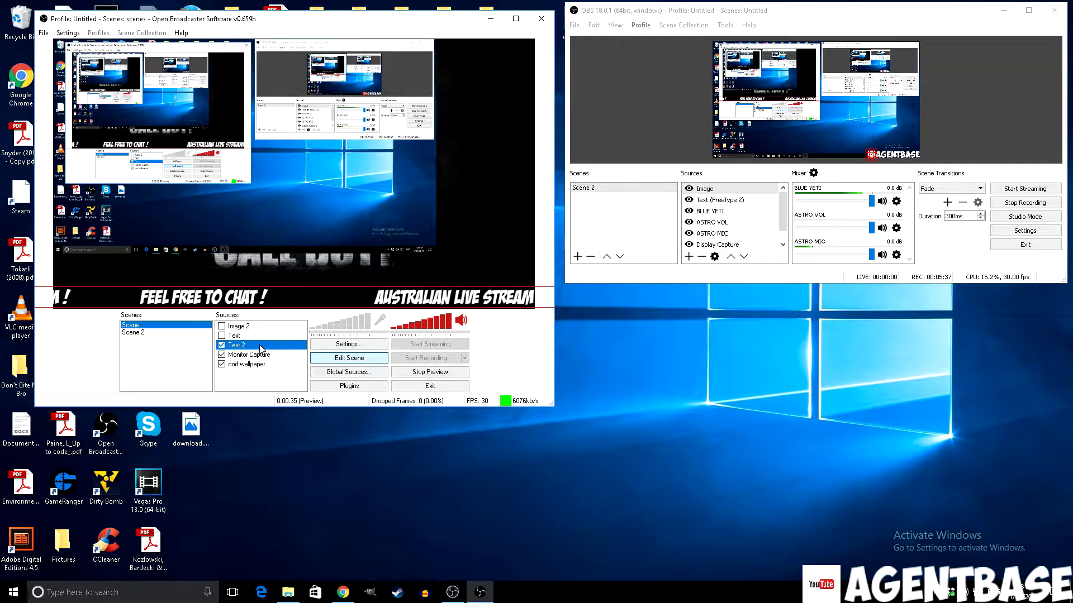
{"action": "right_click", "coordinate": [231, 381]}
{"action": "mouse_move", "coordinate": [262, 387]}
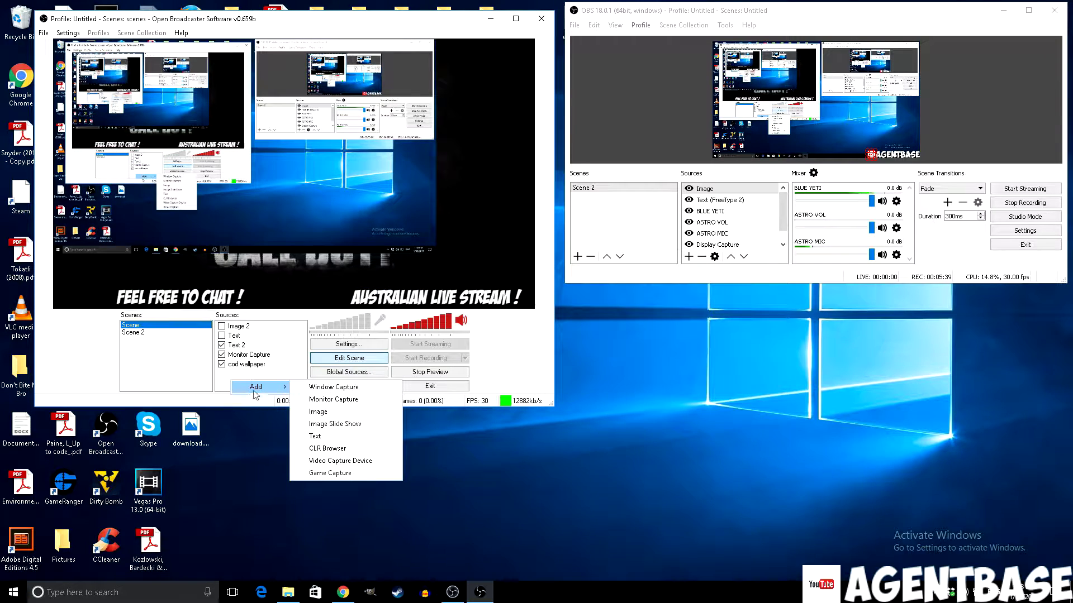
{"action": "left_click", "coordinate": [335, 436]}
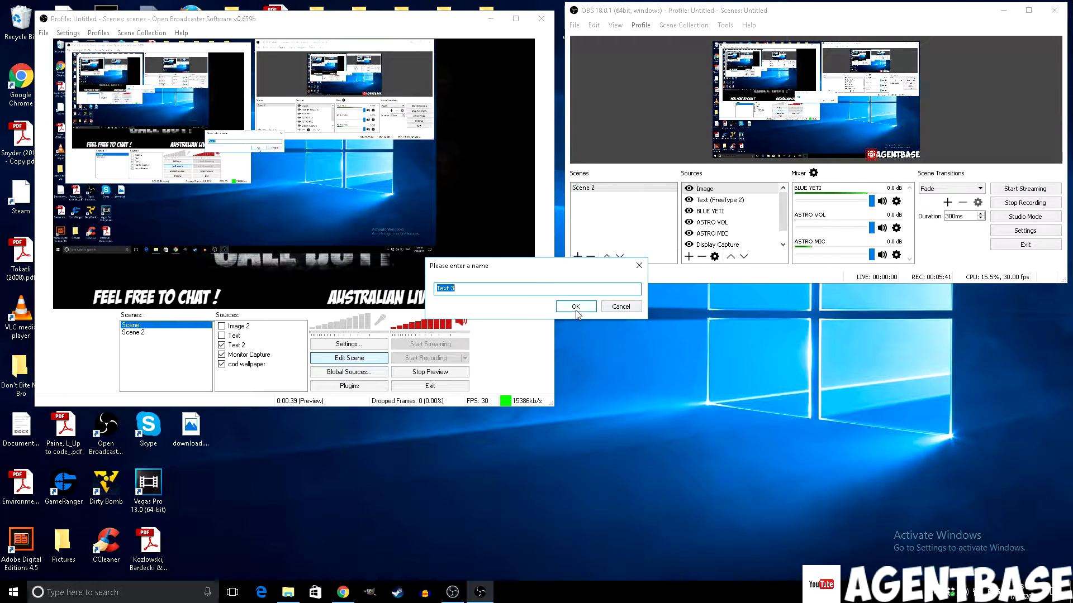
{"action": "left_click", "coordinate": [621, 307]}
- Append '!' to 'Welcome To The Stream' in Text 2's properties, apply, and exit scene editing
{"action": "double_click", "coordinate": [252, 346]}
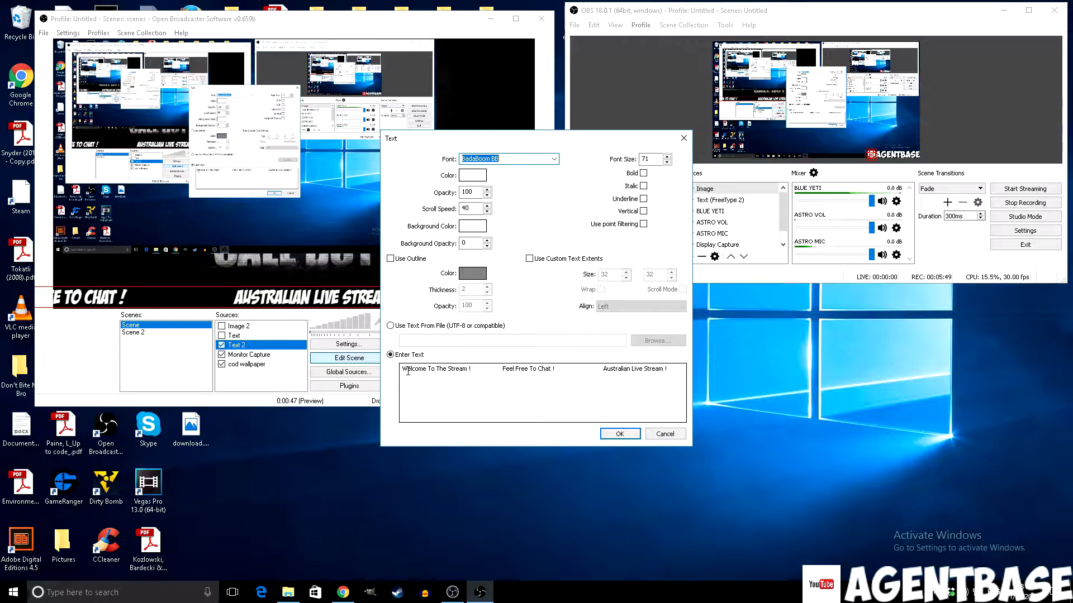
{"action": "left_click", "coordinate": [469, 369]}
{"action": "type", "text": "!"}
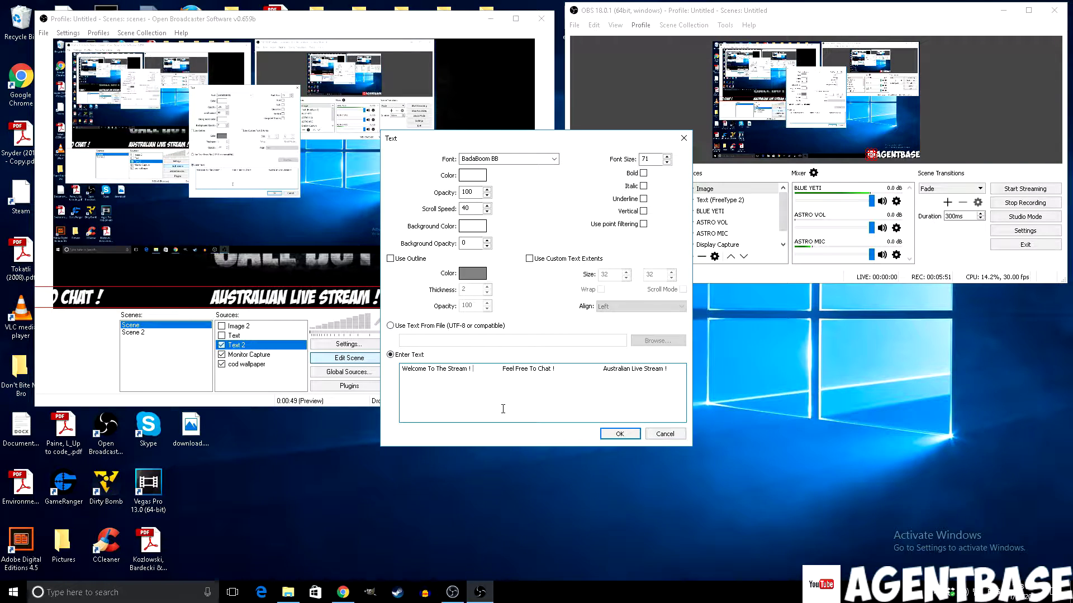
{"action": "left_click_drag", "start_coordinate": [474, 369], "coordinate": [601, 371]}
{"action": "left_click", "coordinate": [512, 370]}
{"action": "left_click", "coordinate": [600, 371]}
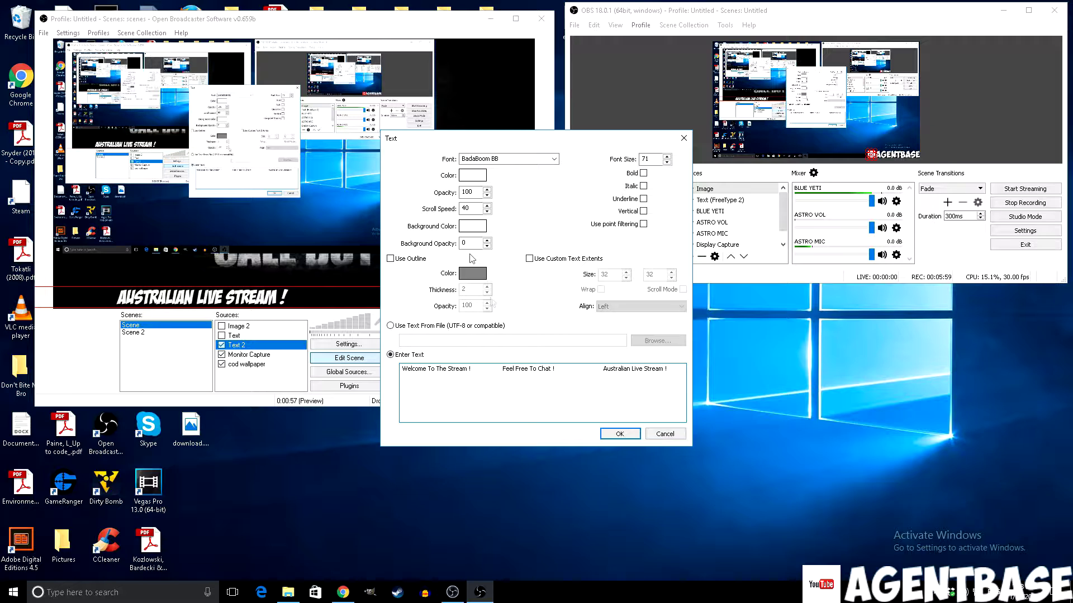
{"action": "double_click", "coordinate": [468, 208]}
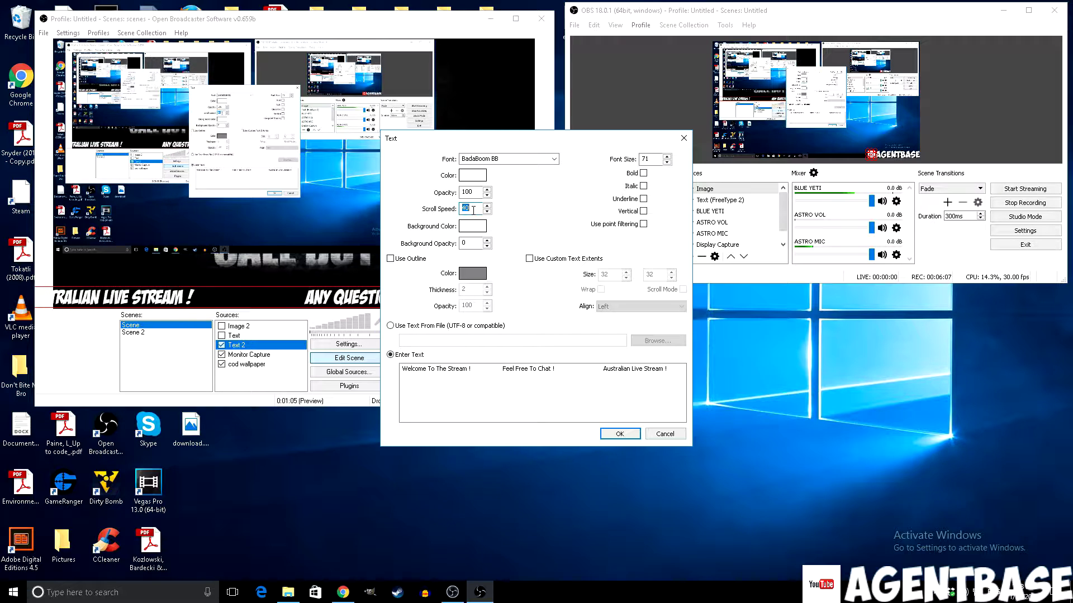
{"action": "left_click", "coordinate": [618, 434]}
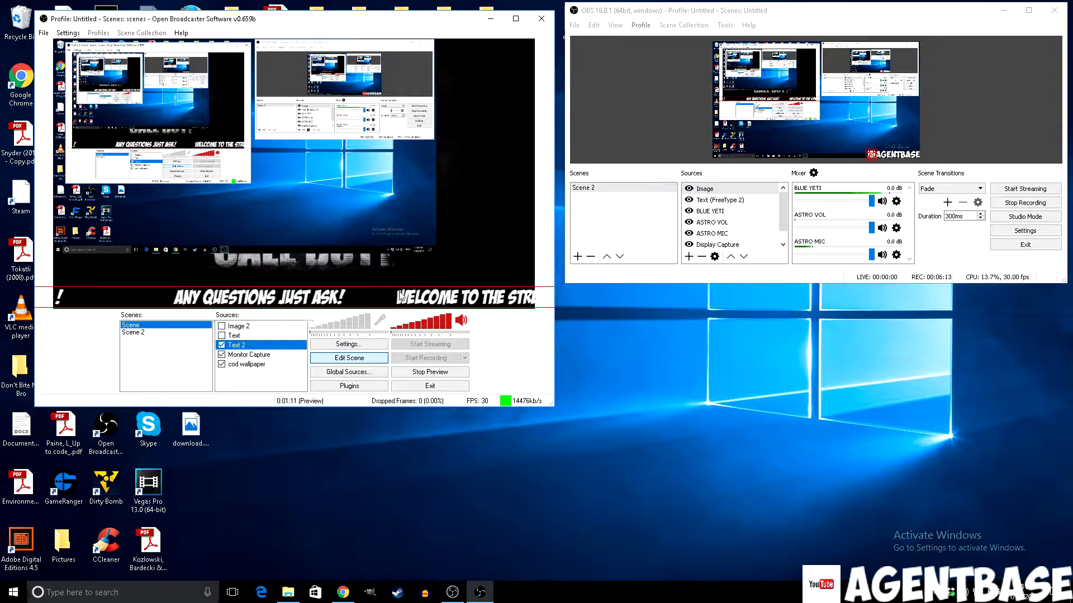
{"action": "left_click", "coordinate": [363, 359]}
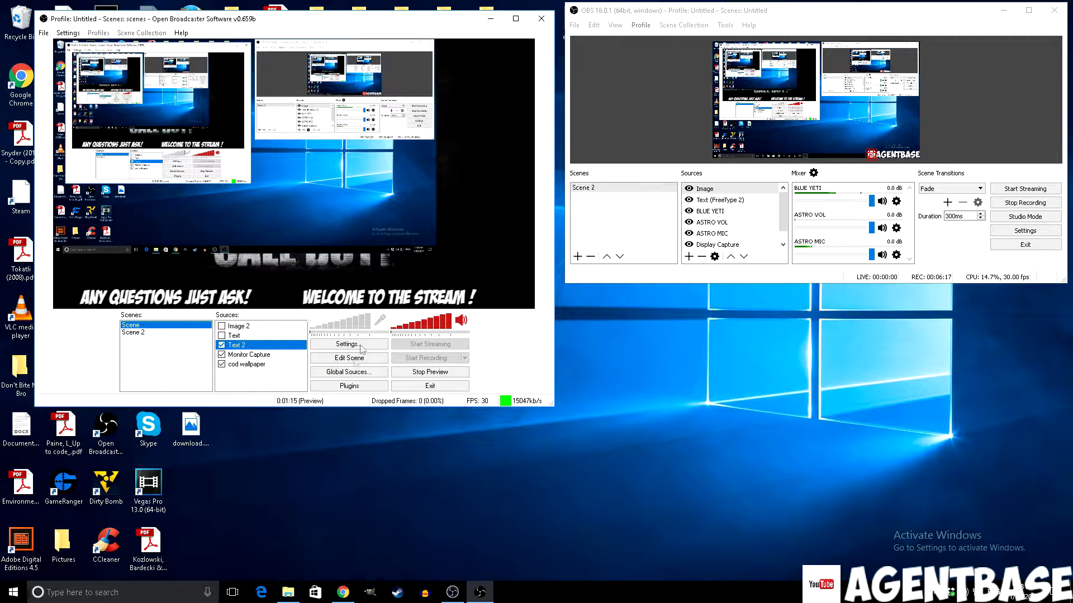
- Turn scene editing on, enable the AGENTBASE Text source, and open its text properties
{"action": "left_click", "coordinate": [363, 360]}
{"action": "left_click", "coordinate": [253, 336]}
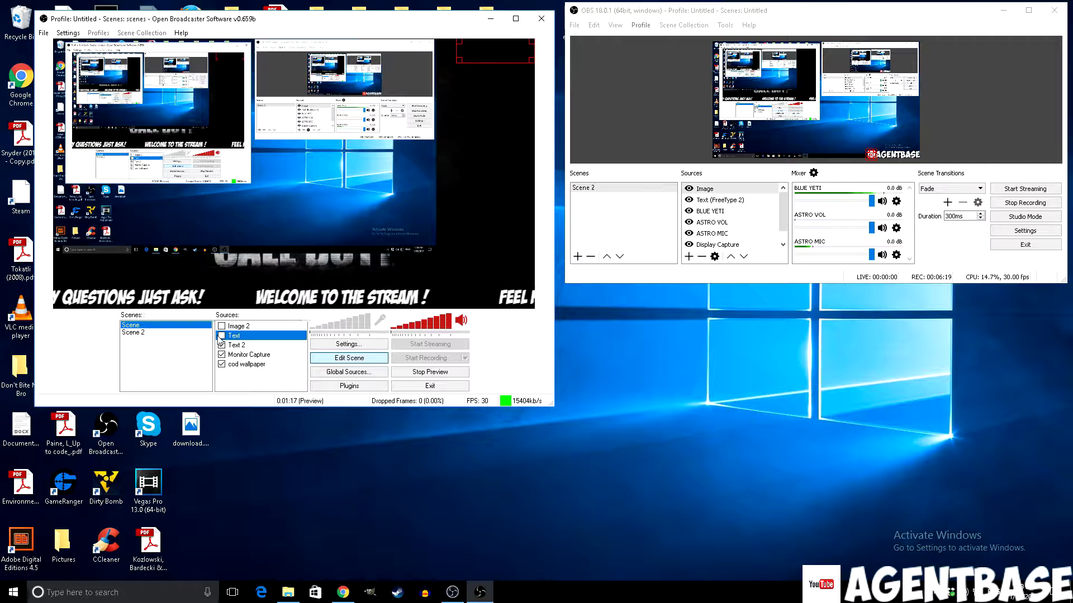
{"action": "left_click", "coordinate": [221, 335]}
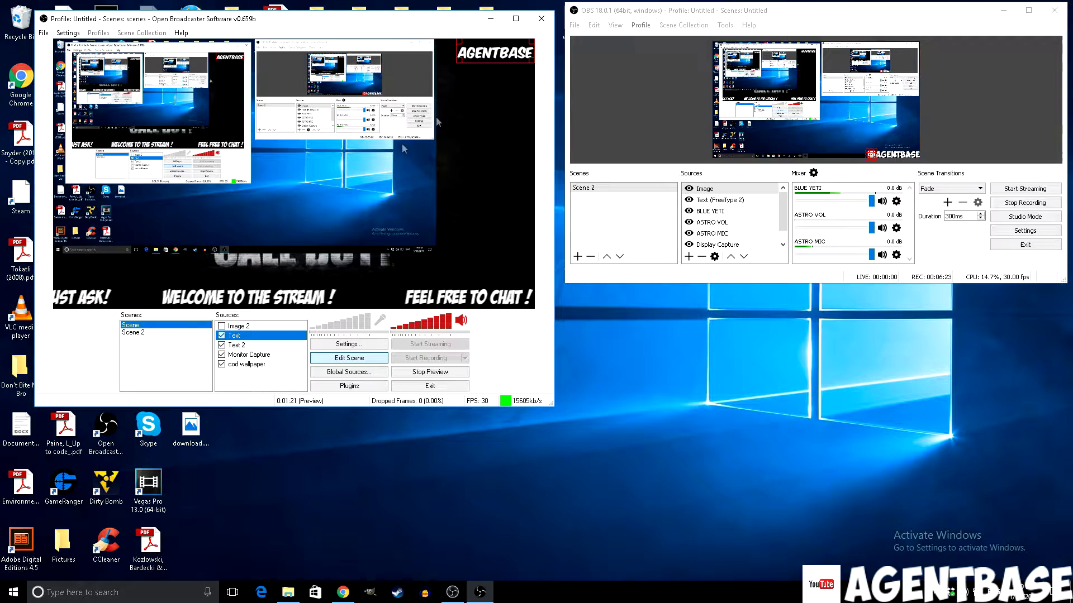
{"action": "right_click", "coordinate": [266, 339]}
{"action": "left_click", "coordinate": [296, 410]}
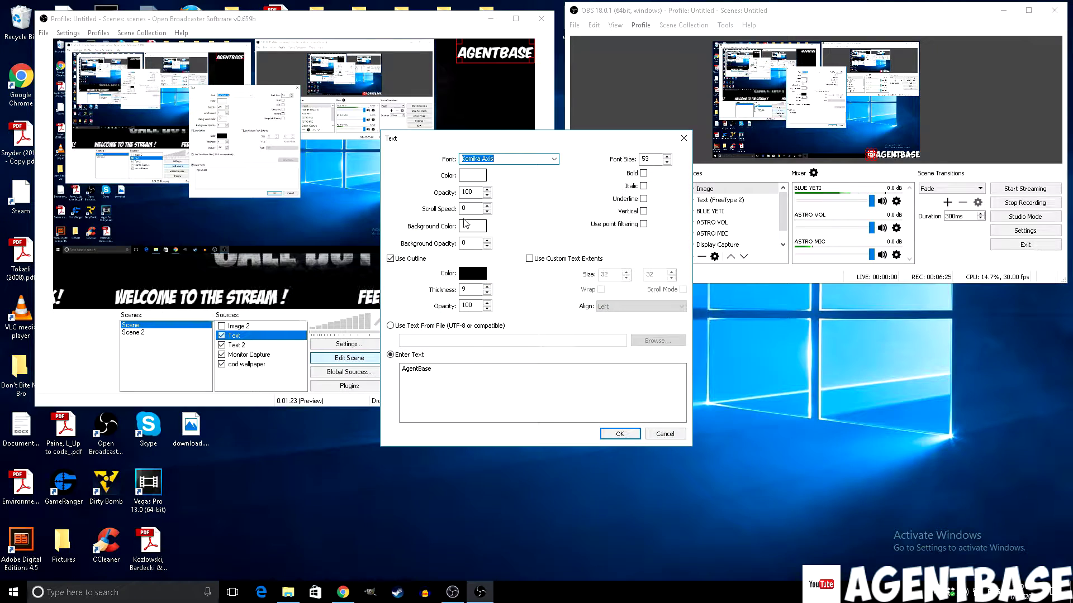
{"action": "left_click", "coordinate": [468, 209]}
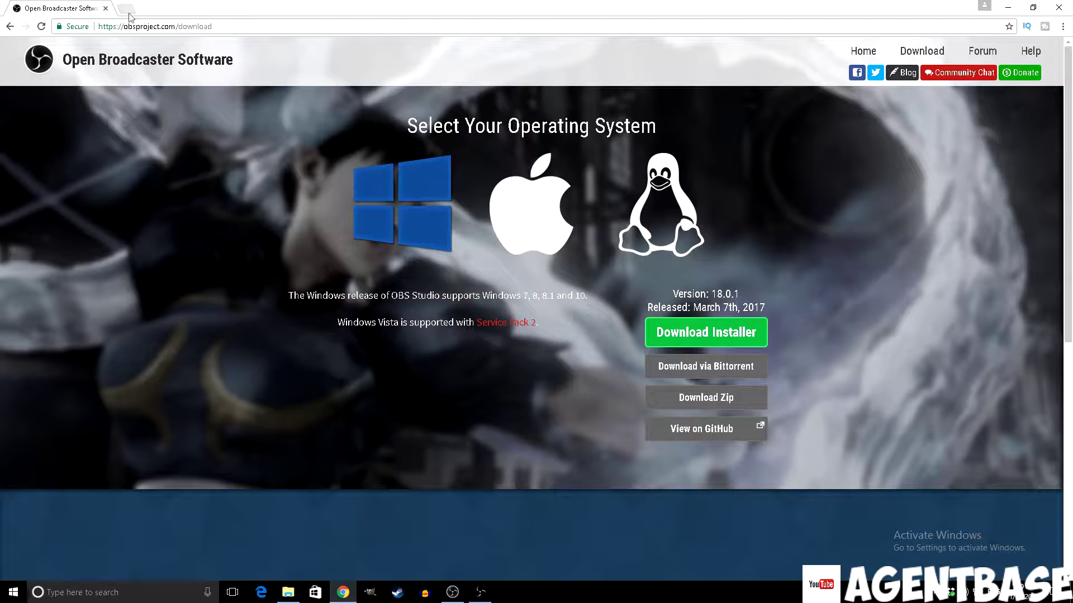
- Search 'fonts' in Chrome and browse dafont.com, then close the DaFont tab and return to OBS
{"action": "left_click", "coordinate": [127, 10]}
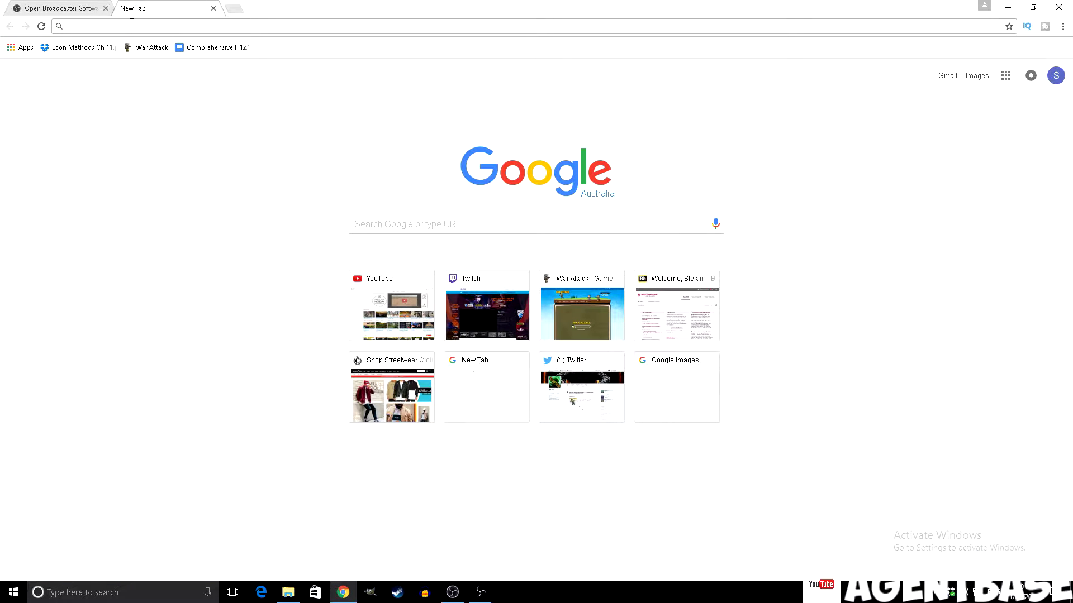
{"action": "type", "text": "fonts"}
{"action": "key", "text": "Return"}
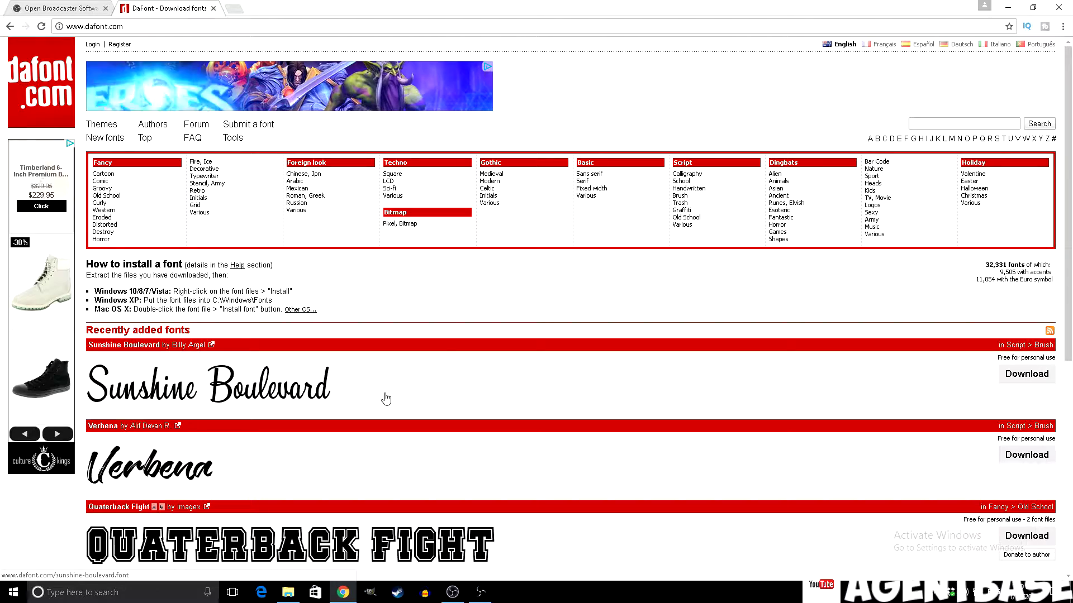
{"action": "scroll", "coordinate": [443, 350], "scroll_direction": "down", "scroll_amount": 6}
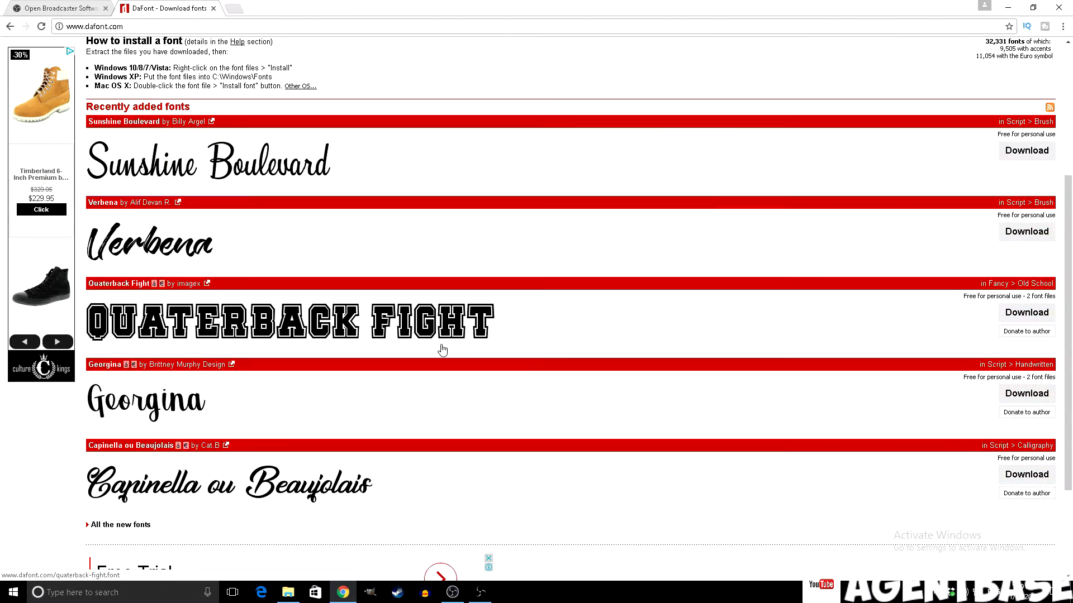
{"action": "scroll", "coordinate": [92, 240], "scroll_direction": "up", "scroll_amount": 6}
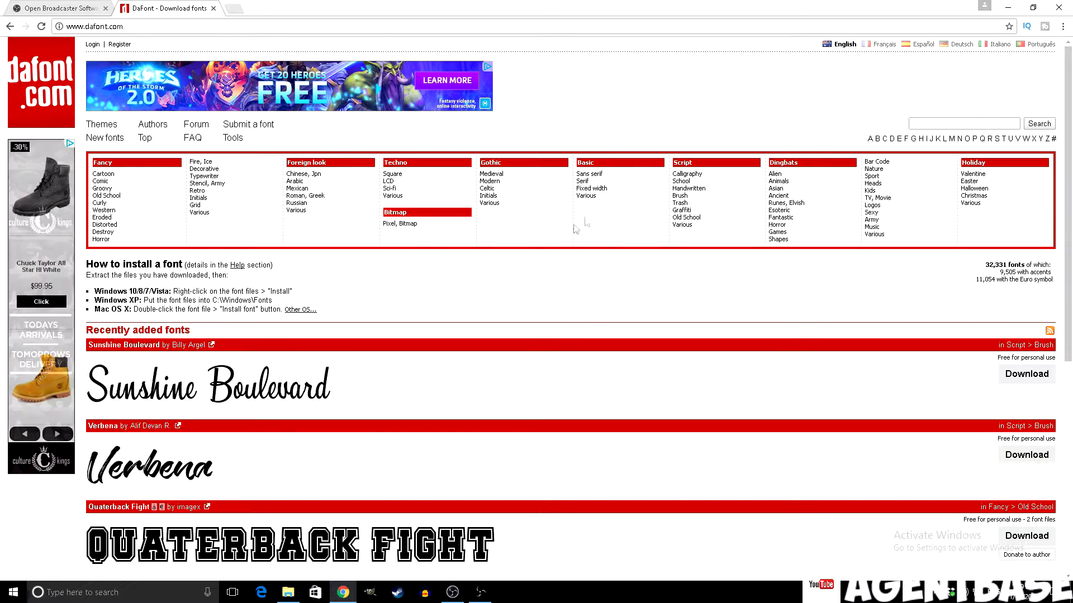
{"action": "left_click", "coordinate": [213, 8]}
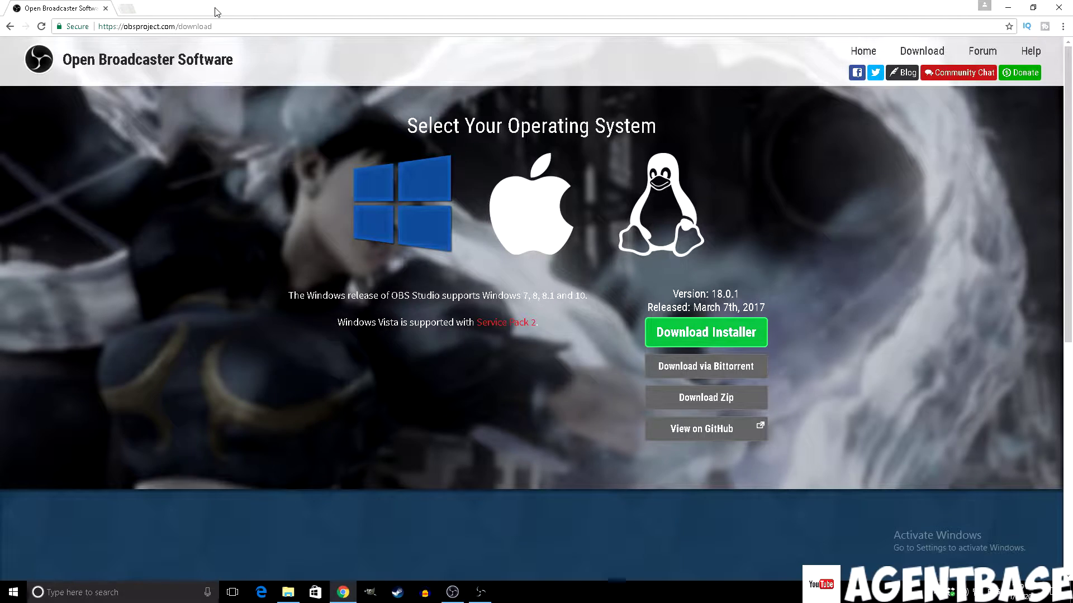
{"action": "left_click", "coordinate": [1008, 6]}
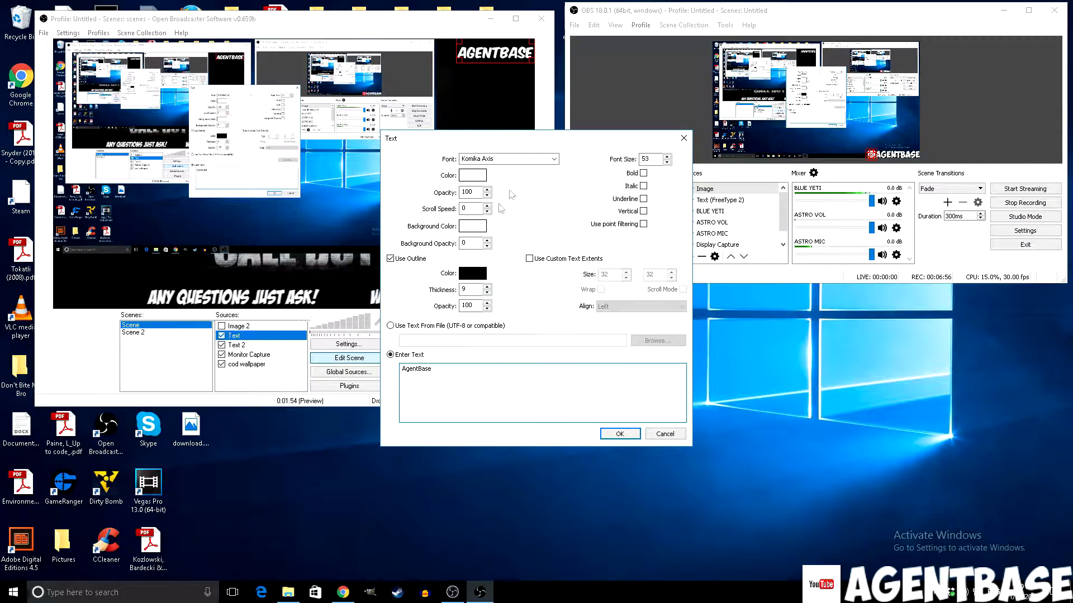
- Apply the AgentBase text settings, enable Image 2, and size the YouTube logo beside the AGENTBASE title
{"action": "left_click", "coordinate": [620, 434]}
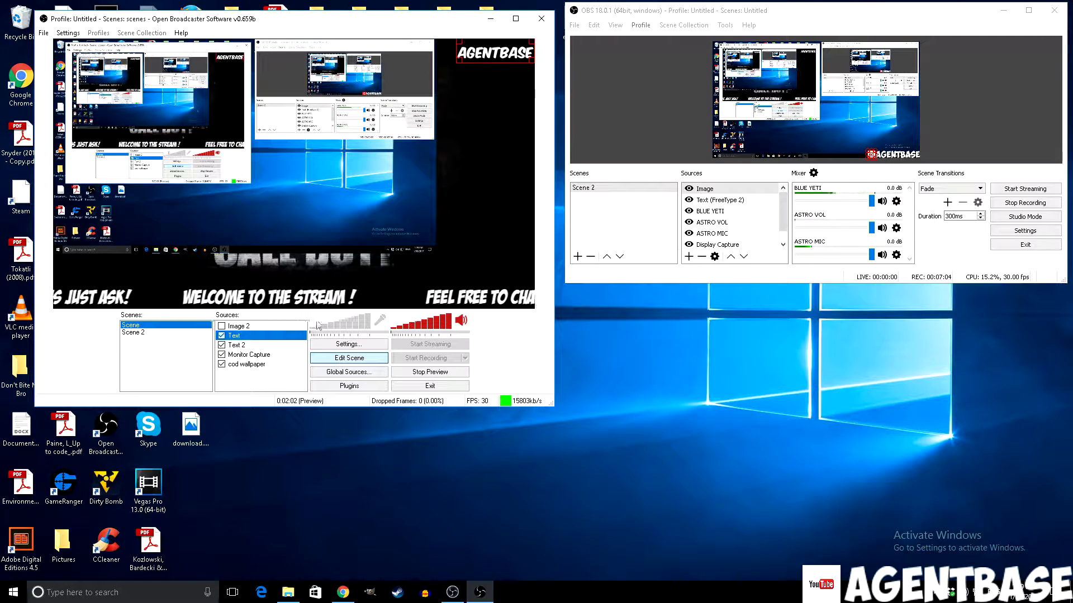
{"action": "left_click", "coordinate": [222, 326]}
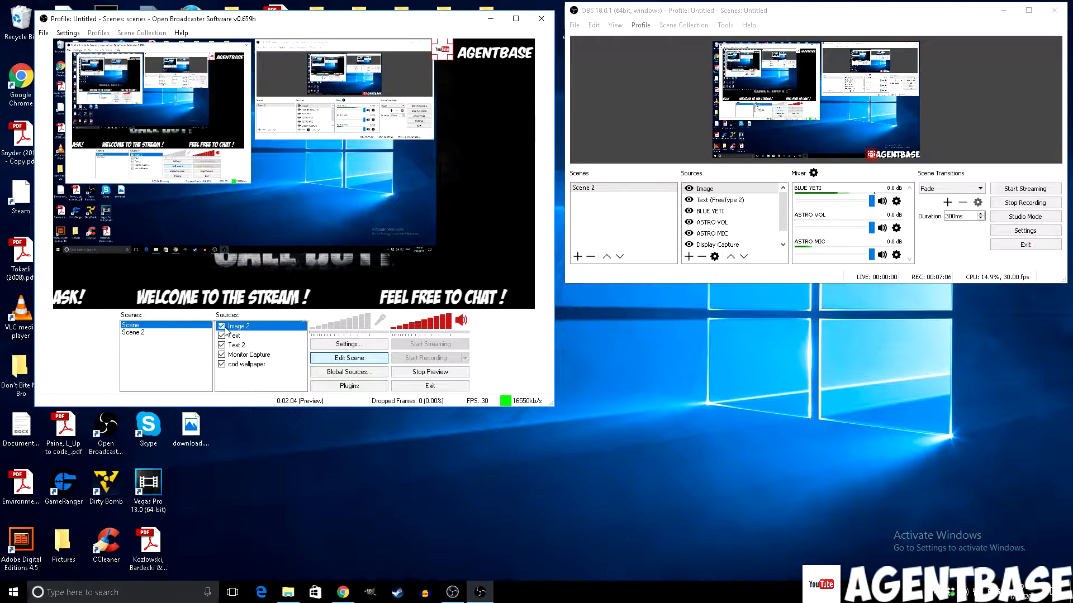
{"action": "mouse_move", "coordinate": [434, 59]}
{"action": "left_mouse_down"}
{"action": "mouse_move", "coordinate": [218, 246]}
{"action": "mouse_move", "coordinate": [192, 241]}
{"action": "mouse_move", "coordinate": [380, 112]}
{"action": "mouse_move", "coordinate": [441, 42]}
{"action": "mouse_move", "coordinate": [449, 53]}
{"action": "left_mouse_up"}
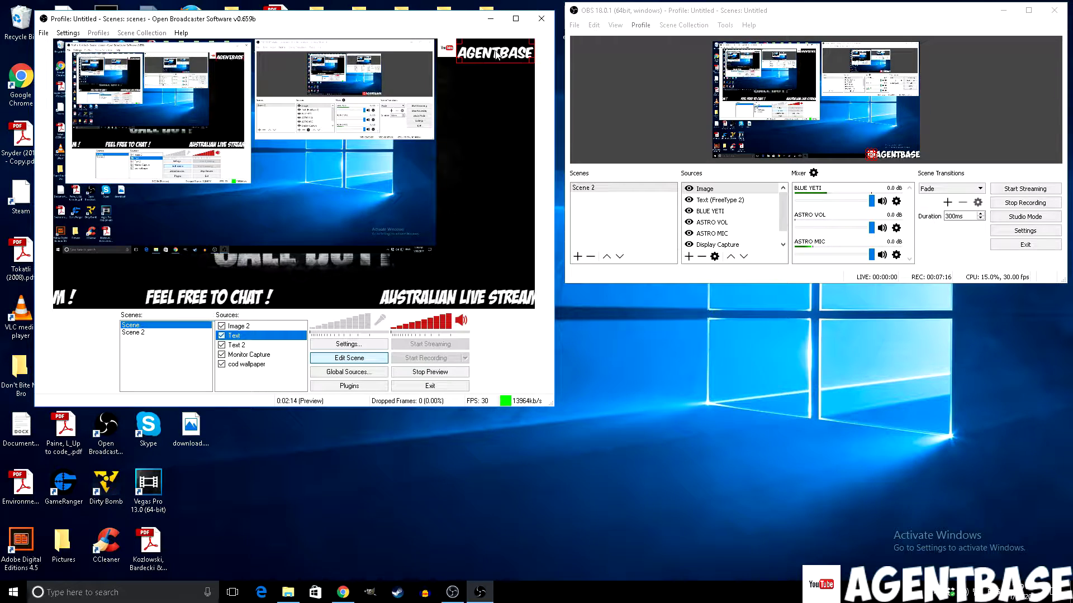
{"action": "left_click_drag", "start_coordinate": [501, 53], "coordinate": [499, 52]}
{"action": "left_click", "coordinate": [481, 129]}
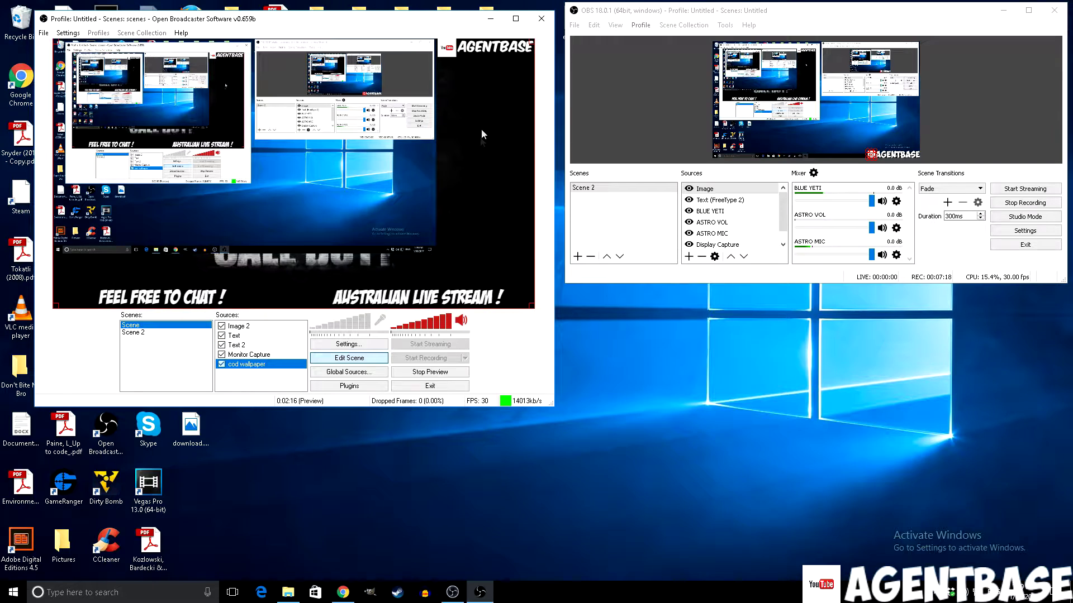
- Toggle Edit Scene off to preview the wallpaper, monitor capture, title and scrolling banner together
{"action": "left_click", "coordinate": [366, 359]}
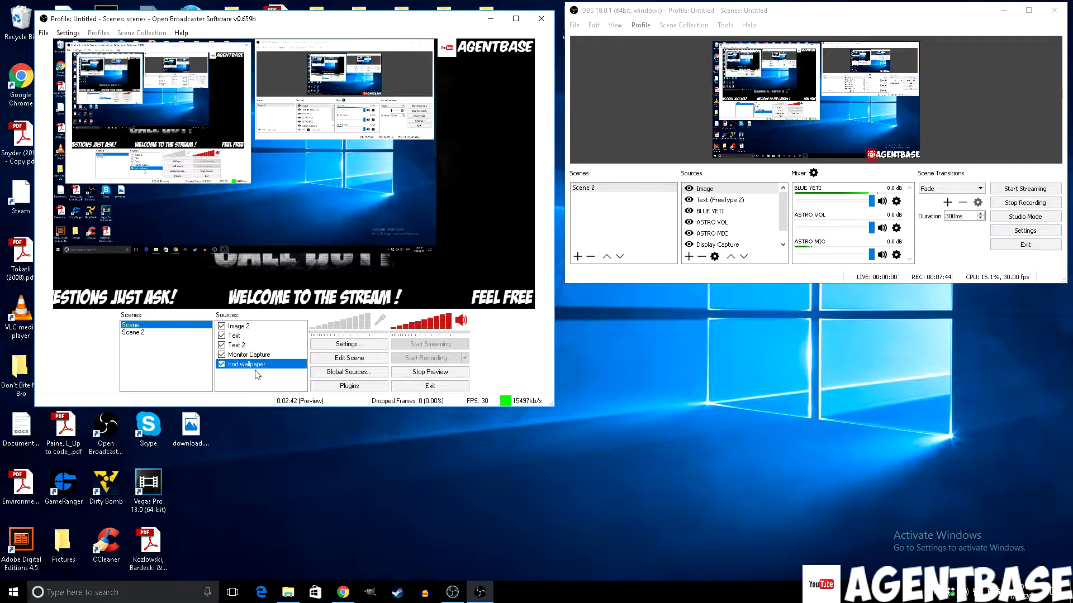
- With Edit Scene on, resize the Monitor Capture to cover the upper-left, just above the banner
{"action": "left_click", "coordinate": [245, 356]}
{"action": "left_click", "coordinate": [349, 357]}
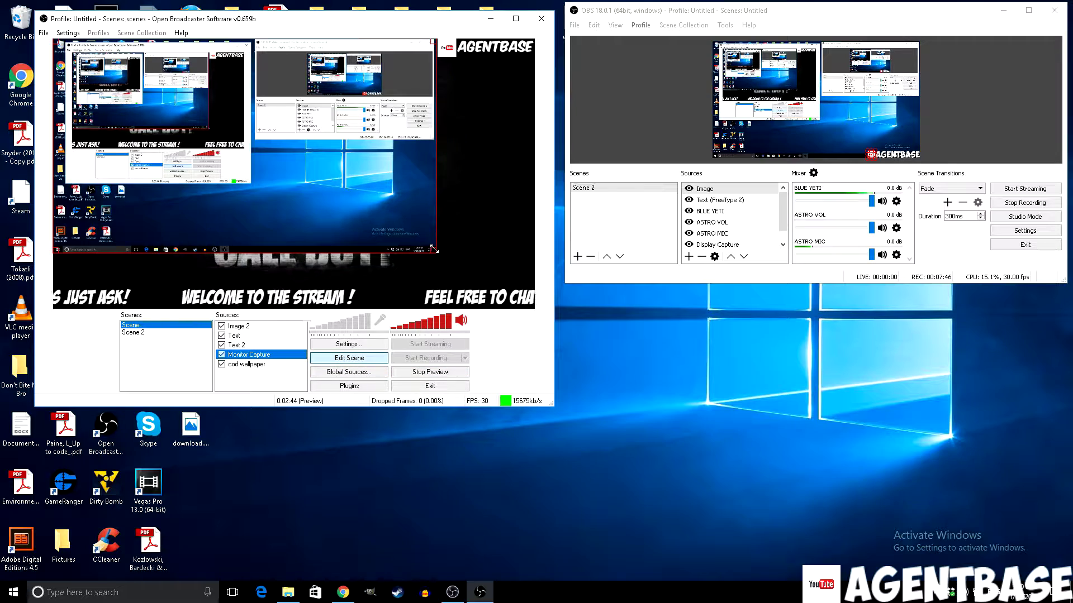
{"action": "left_click_drag", "start_coordinate": [436, 254], "coordinate": [493, 263]}
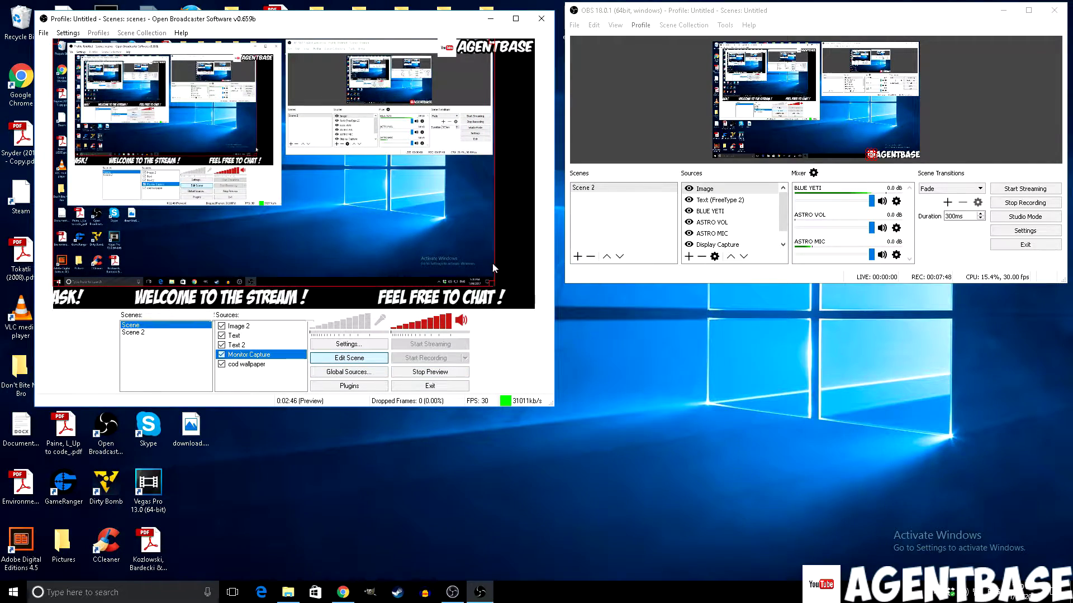
{"action": "left_click", "coordinate": [517, 89]}
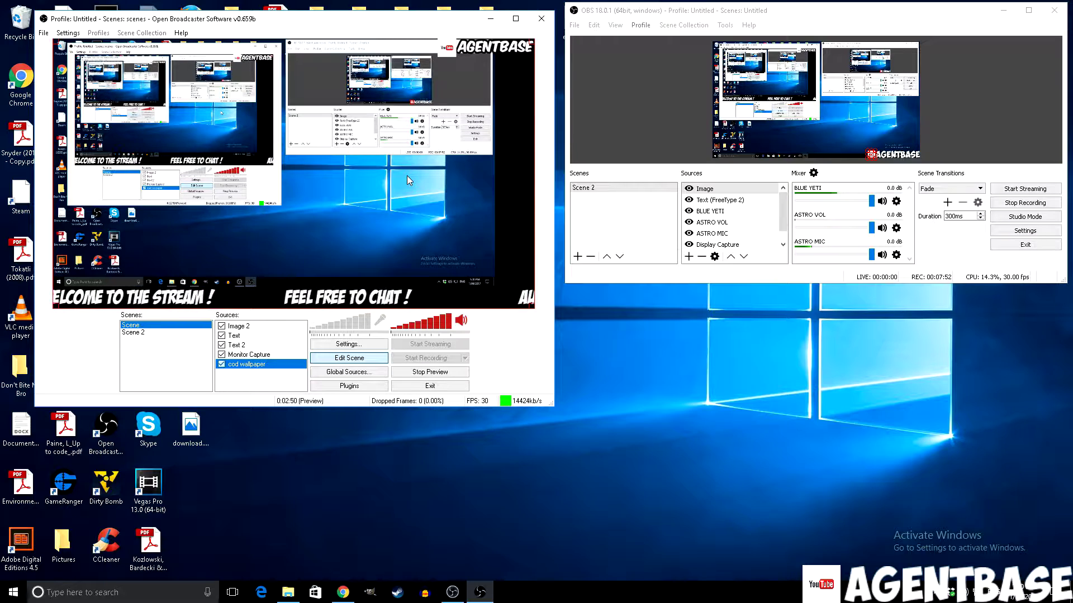
{"action": "left_click", "coordinate": [461, 249]}
{"action": "left_click_drag", "start_coordinate": [494, 285], "coordinate": [435, 251]}
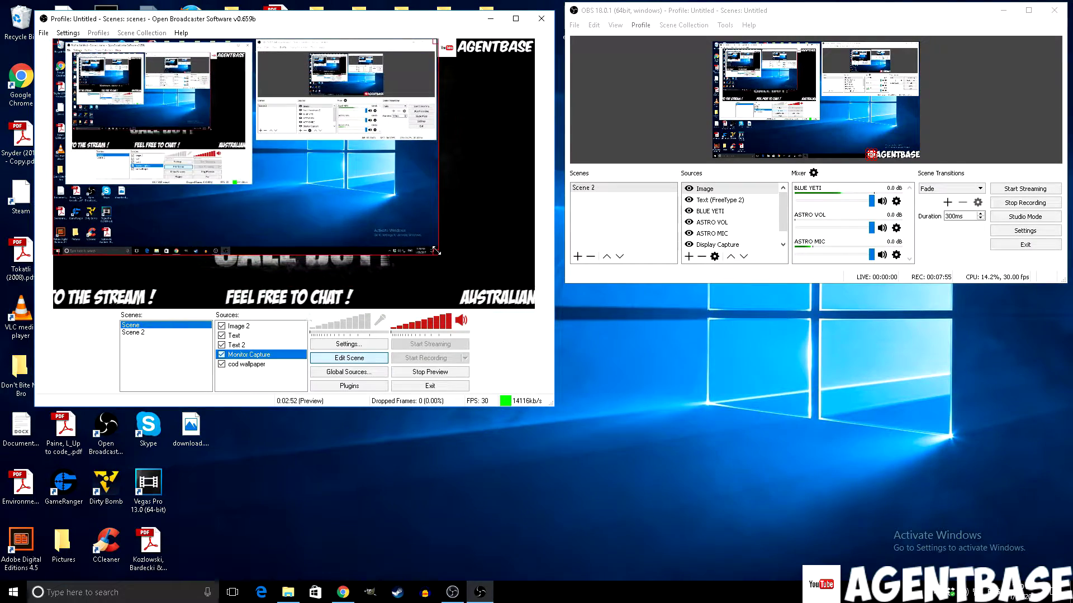
{"action": "left_click", "coordinate": [494, 187]}
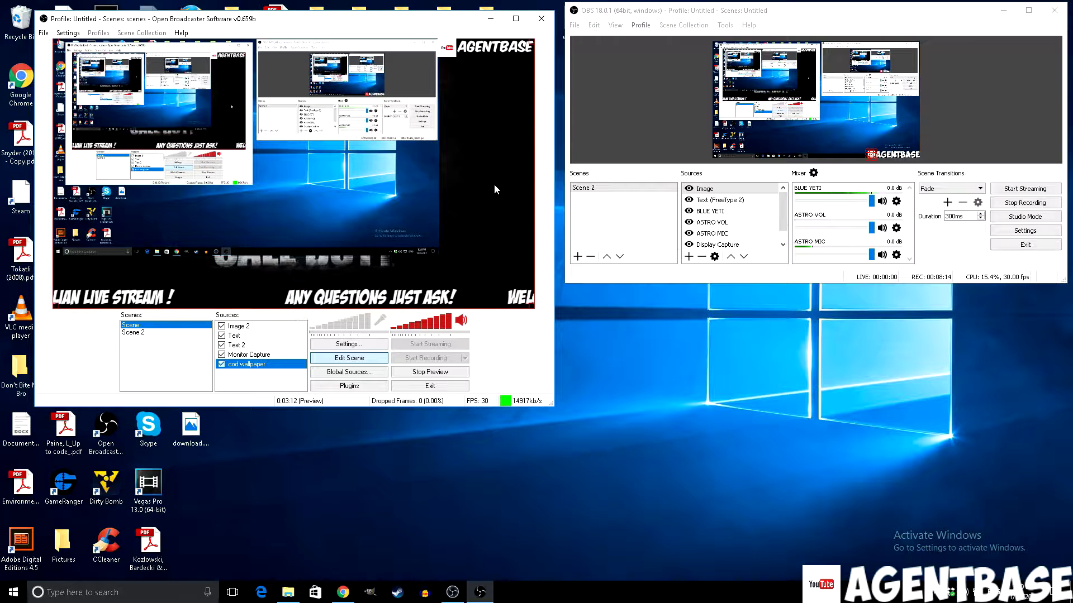
{"action": "left_click", "coordinate": [238, 327]}
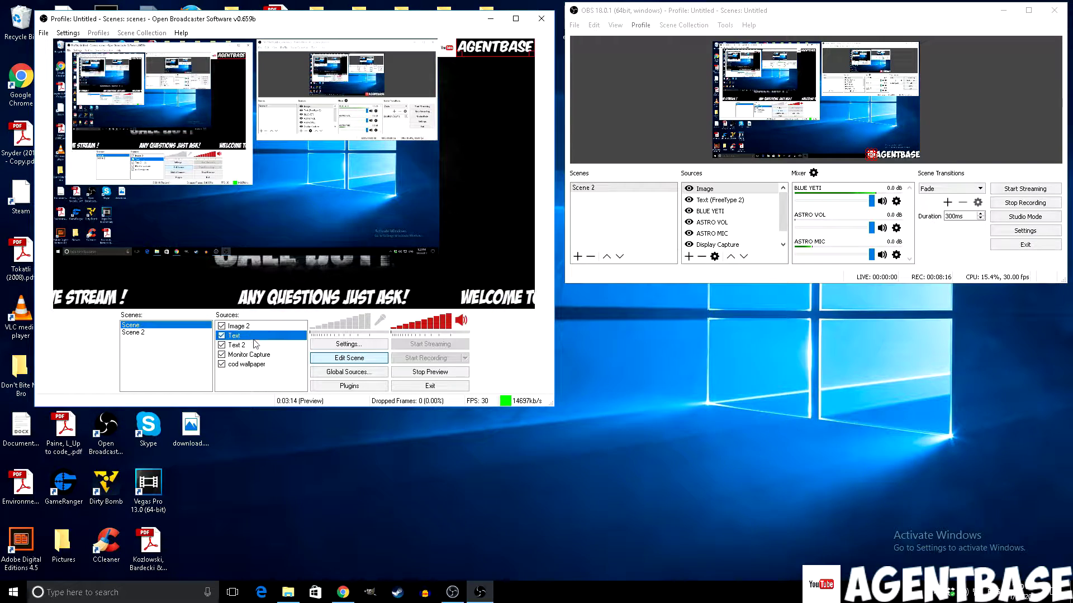
{"action": "left_click", "coordinate": [261, 356]}
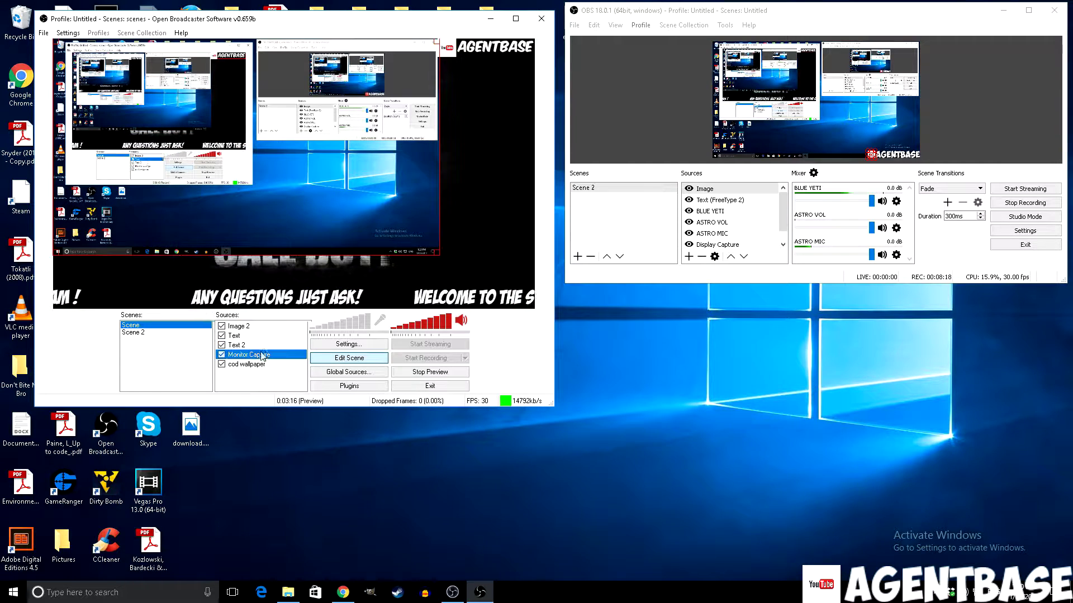
{"action": "left_click", "coordinate": [267, 365]}
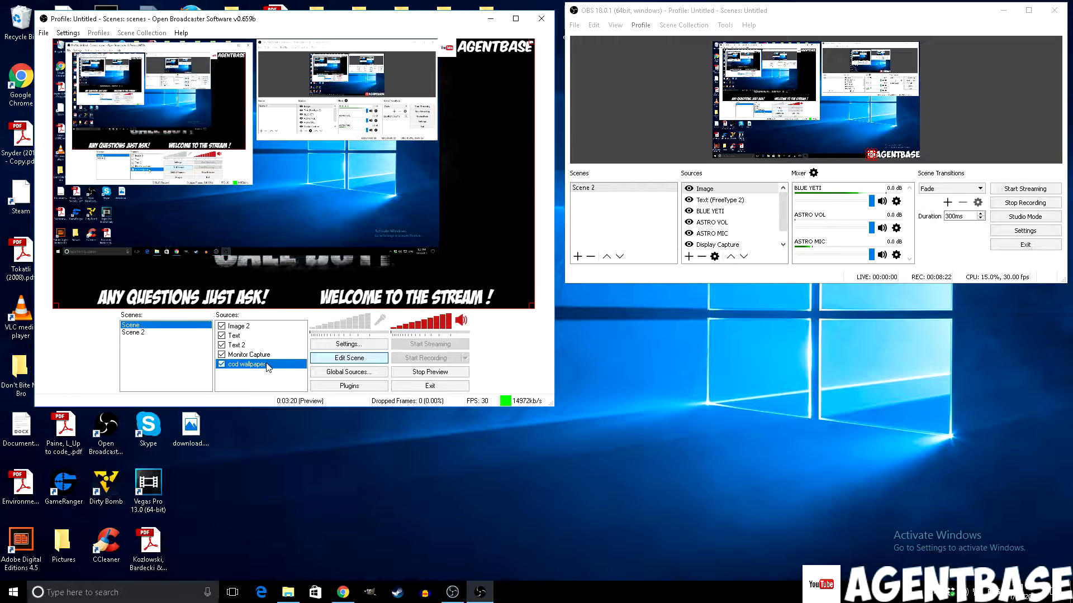
{"action": "key", "text": "ctrl+Home"}
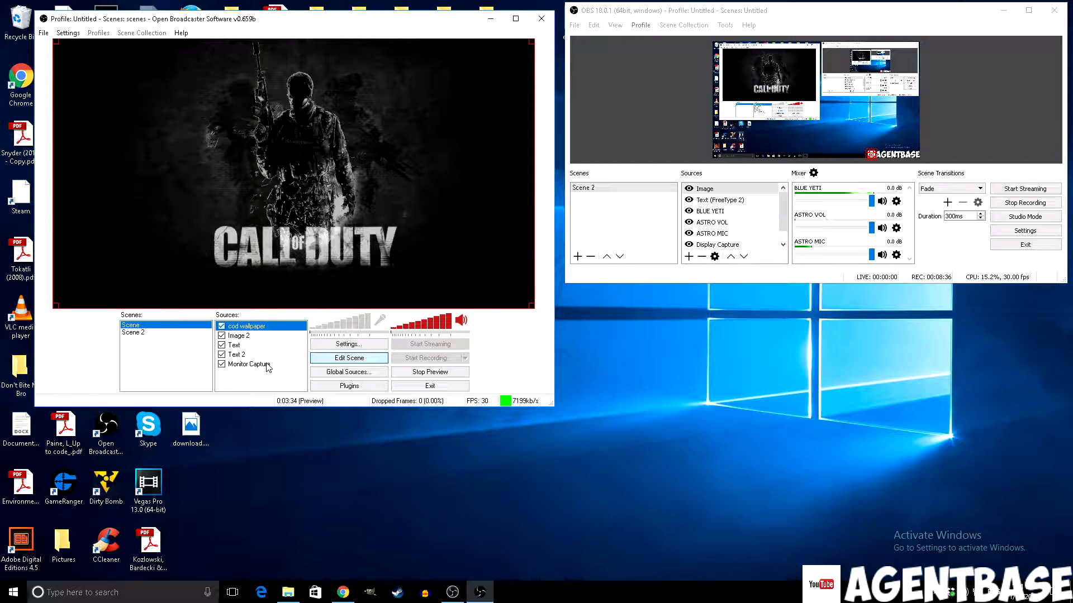
{"action": "key", "text": "ctrl+Down"}
{"action": "key", "text": "ctrl+Down"}
{"action": "key", "text": "ctrl+Down"}
{"action": "key", "text": "ctrl+Down"}
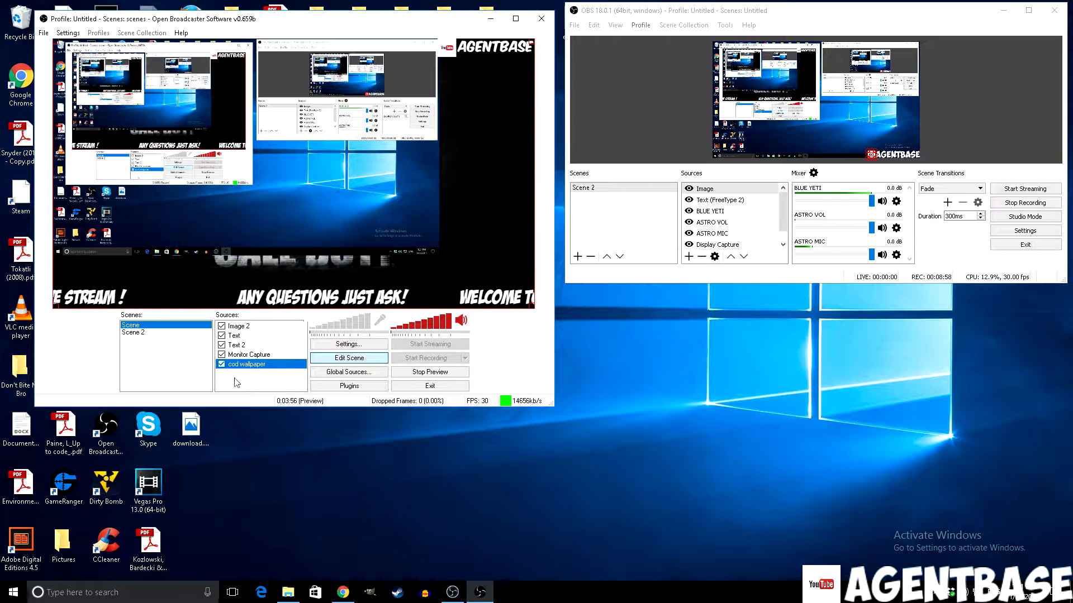
{"action": "left_click", "coordinate": [244, 355]}
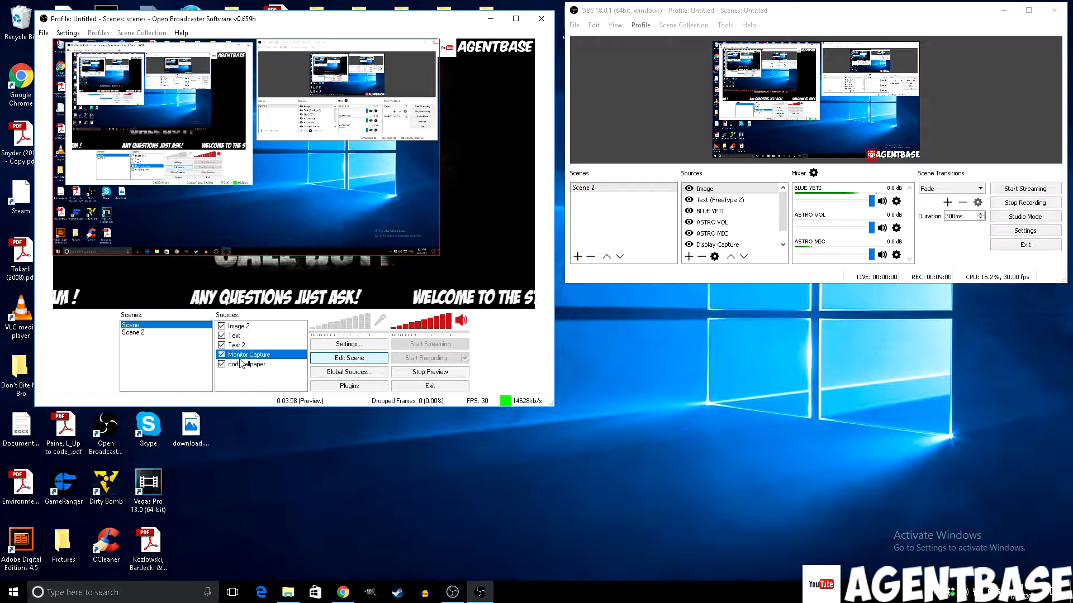
{"action": "left_click", "coordinate": [247, 346]}
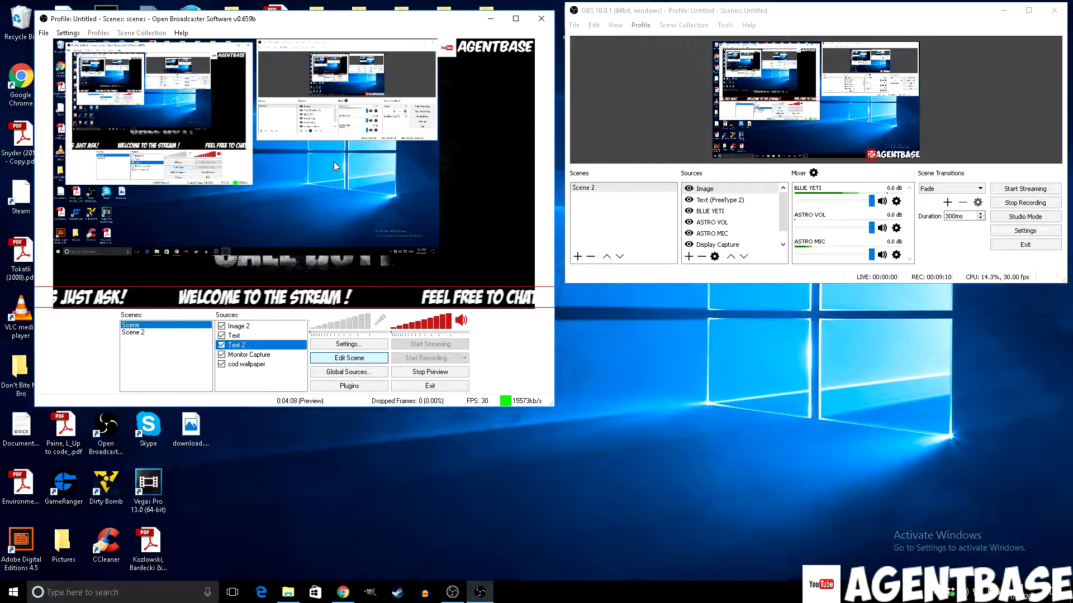
{"action": "left_click", "coordinate": [256, 366]}
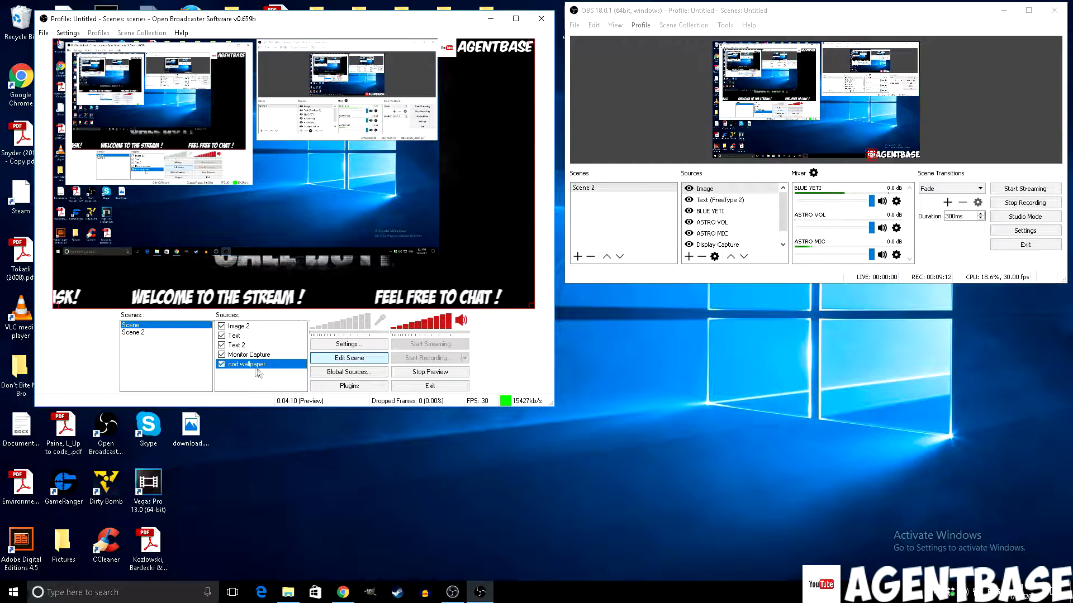
{"action": "left_click", "coordinate": [251, 355]}
{"action": "left_click", "coordinate": [248, 345]}
{"action": "left_click", "coordinate": [246, 335]}
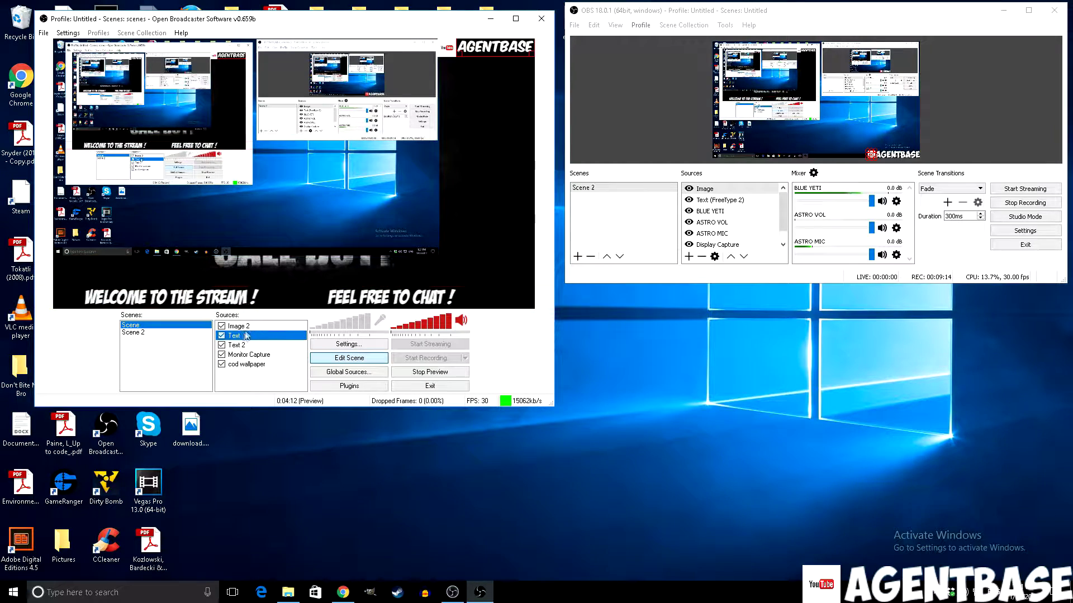
{"action": "left_click", "coordinate": [248, 326]}
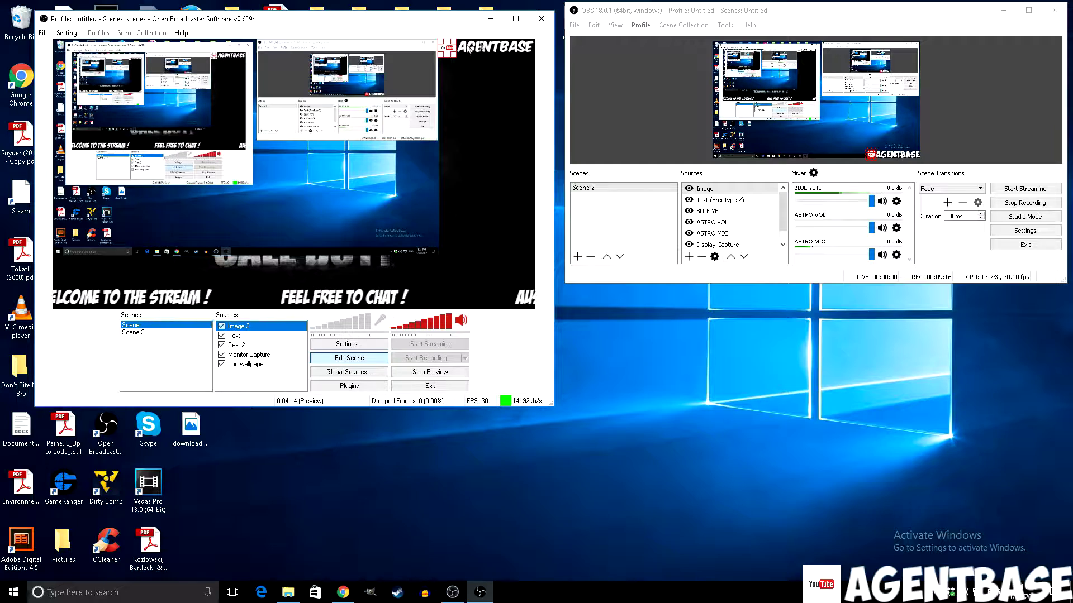
- Enlarge the YouTube logo, move it to the top-right corner, then shrink it beside AGENTBASE
{"action": "left_click_drag", "start_coordinate": [441, 54], "coordinate": [428, 288]}
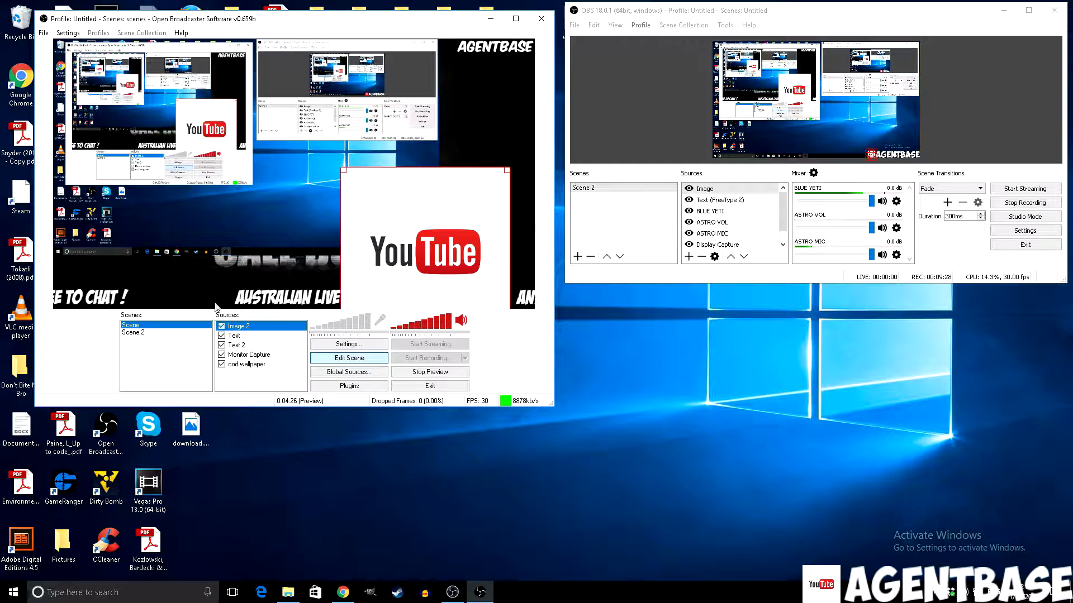
{"action": "left_click_drag", "start_coordinate": [384, 203], "coordinate": [412, 76]}
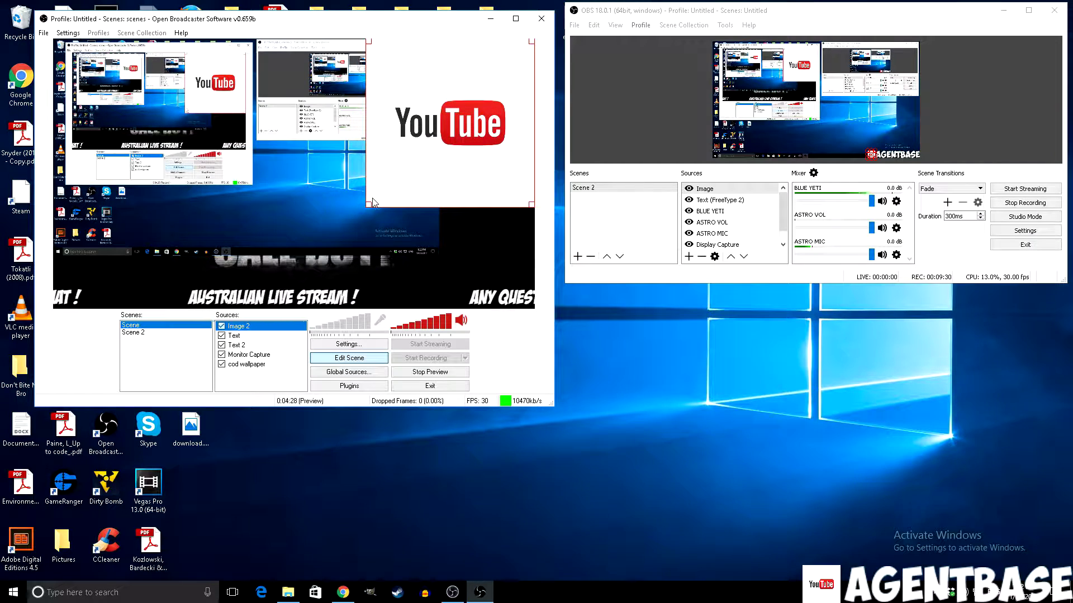
{"action": "left_click_drag", "start_coordinate": [371, 202], "coordinate": [444, 53]}
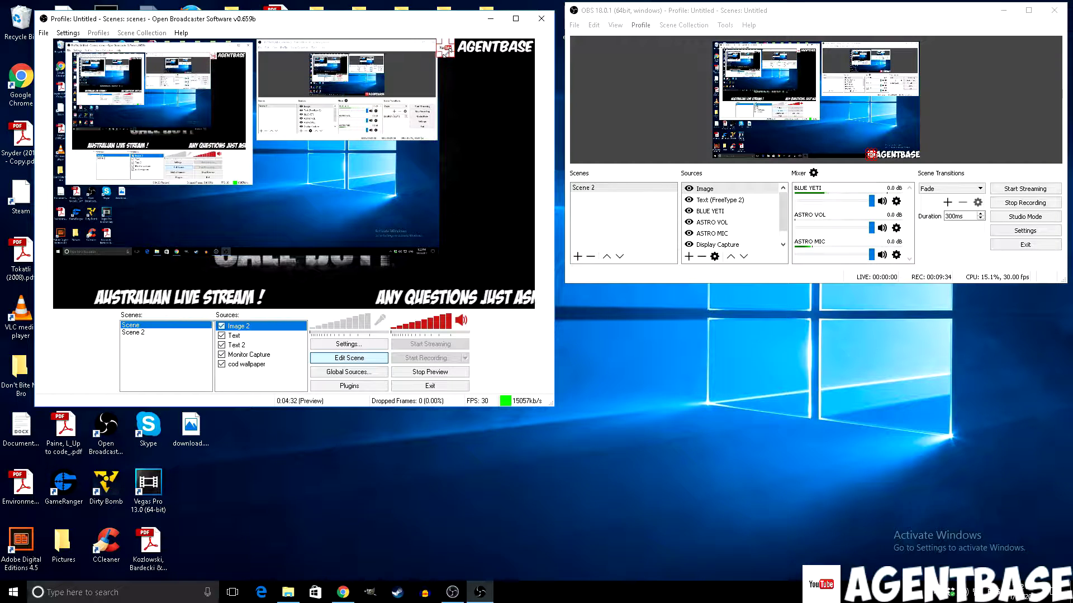